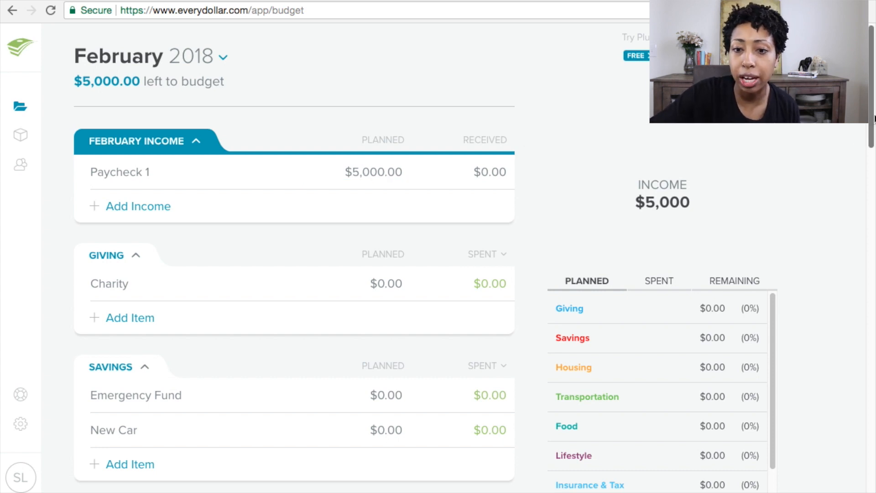
Step: Add a new income line and delete it again
click(398, 168)
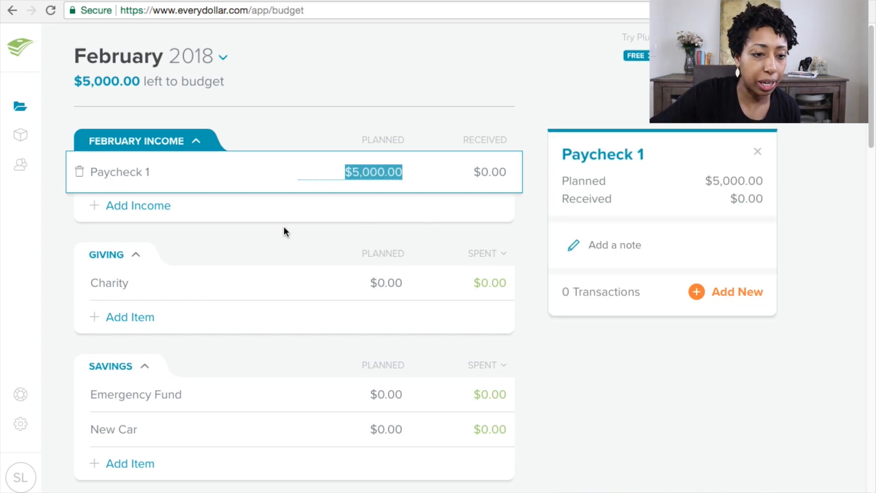
click(142, 205)
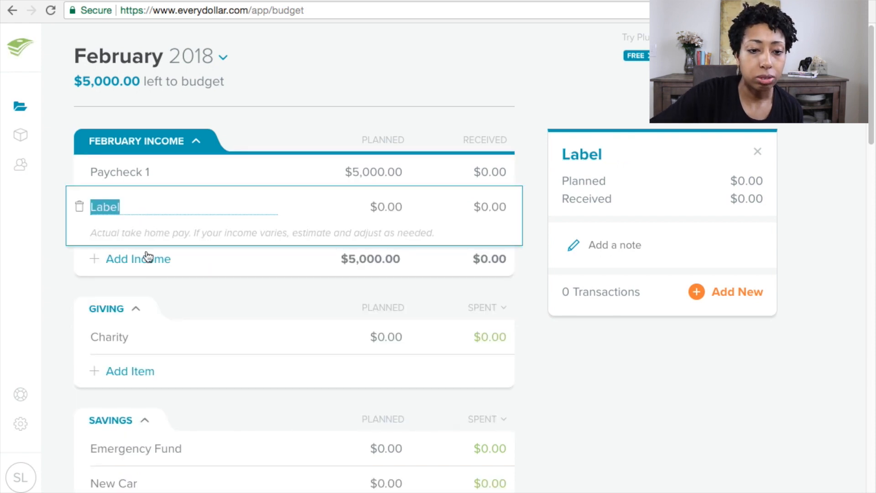
click(79, 208)
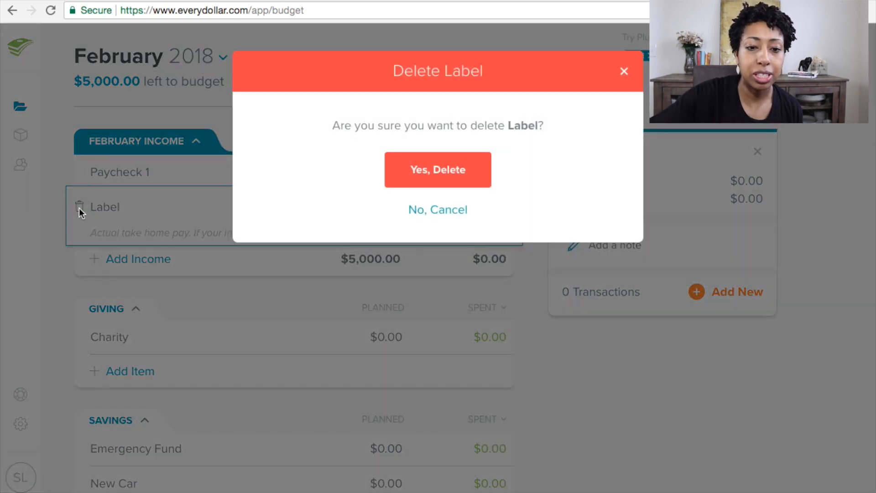
click(446, 168)
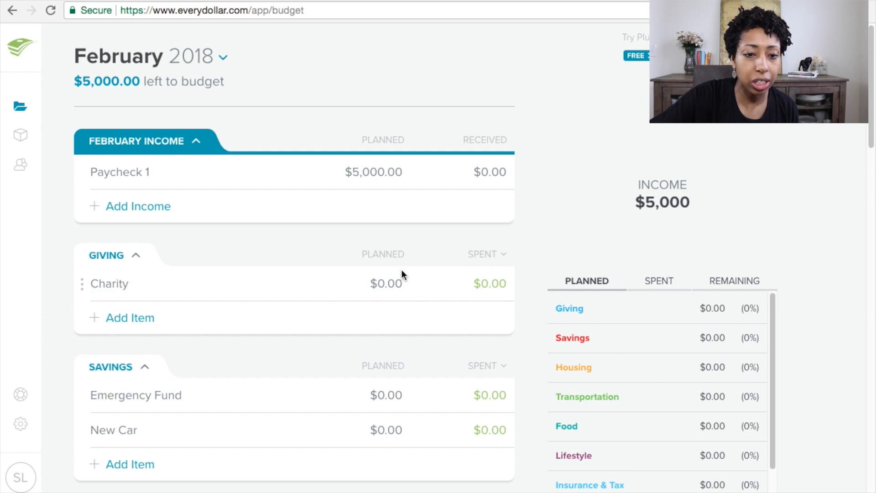
Step: Set the Charity planned amount under Giving to $500
click(389, 283)
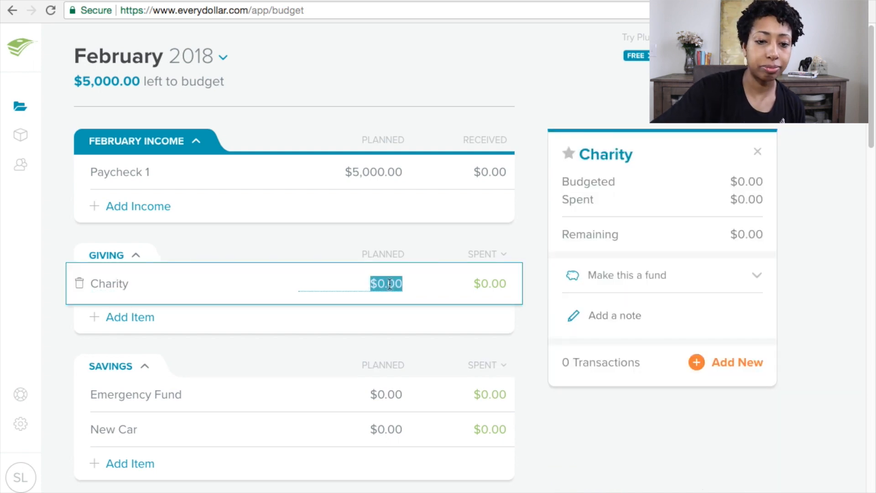
text(500)
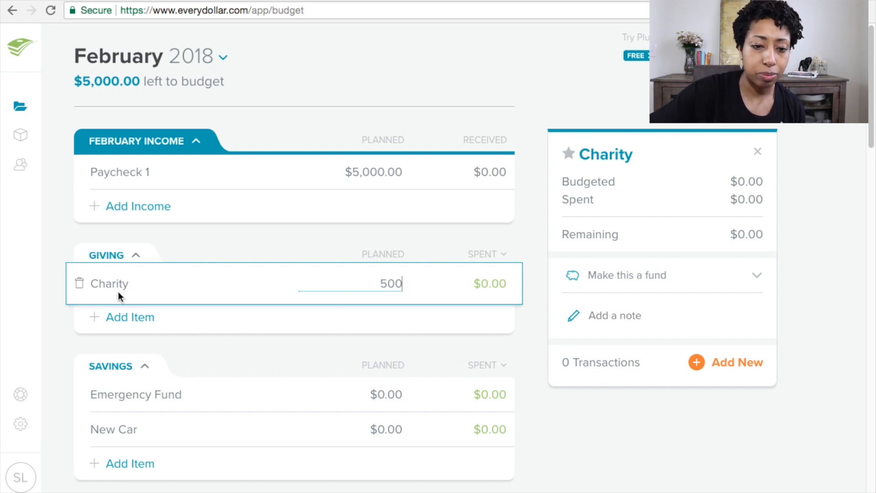
key(Tab)
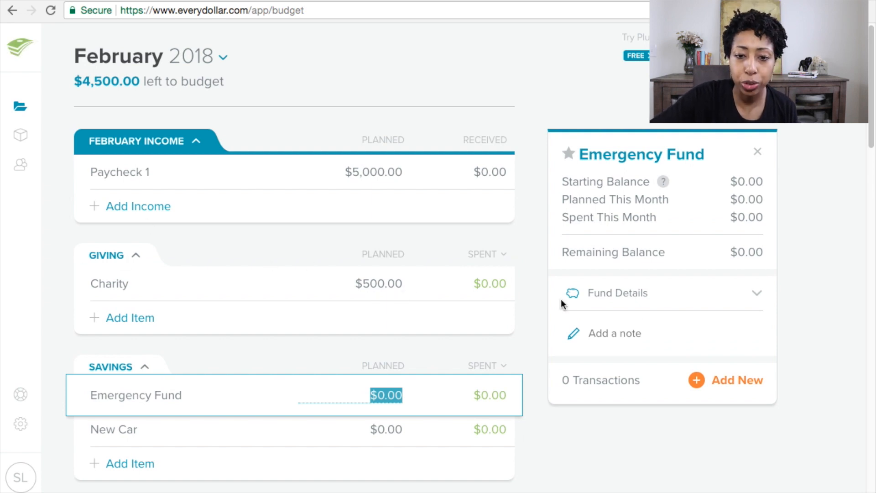
click(504, 256)
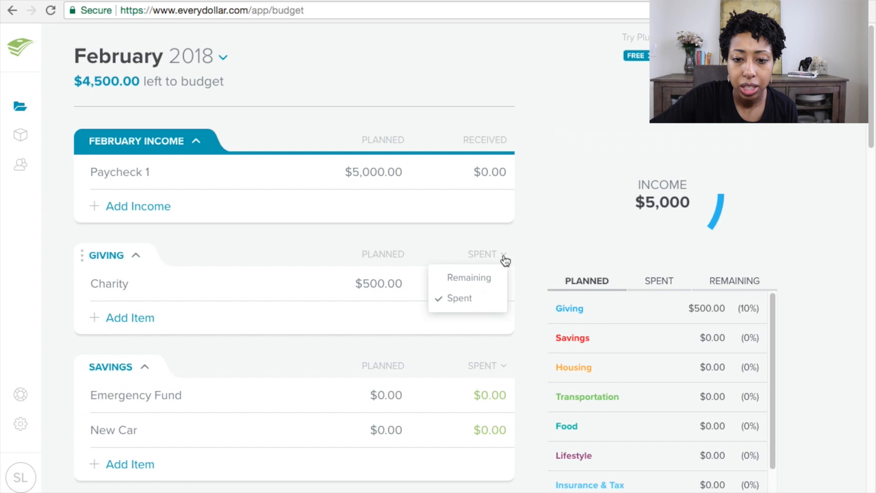
click(540, 249)
mouse_move(726, 199)
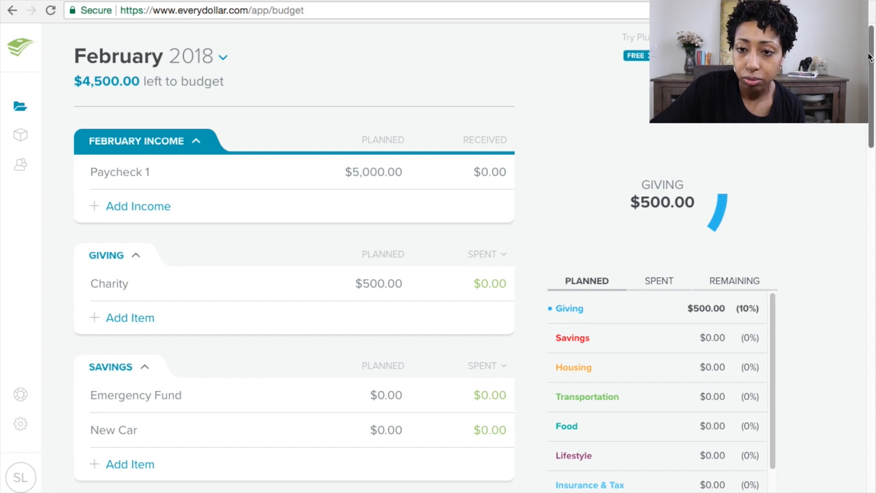
Step: Set the Emergency Fund planned amount under Savings to $100
scroll(869, 85, down, 2)
mouse_move(869, 83)
mouse_down()
mouse_move(870, 67)
mouse_move(871, 94)
mouse_up()
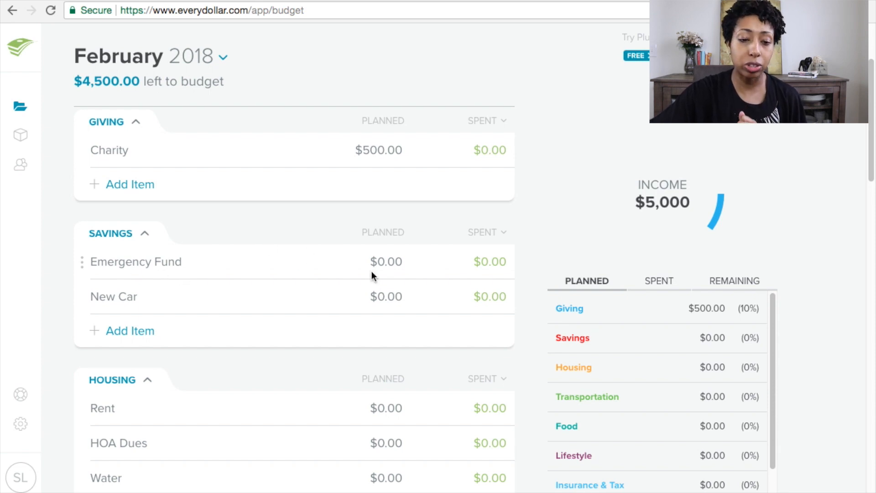
click(385, 261)
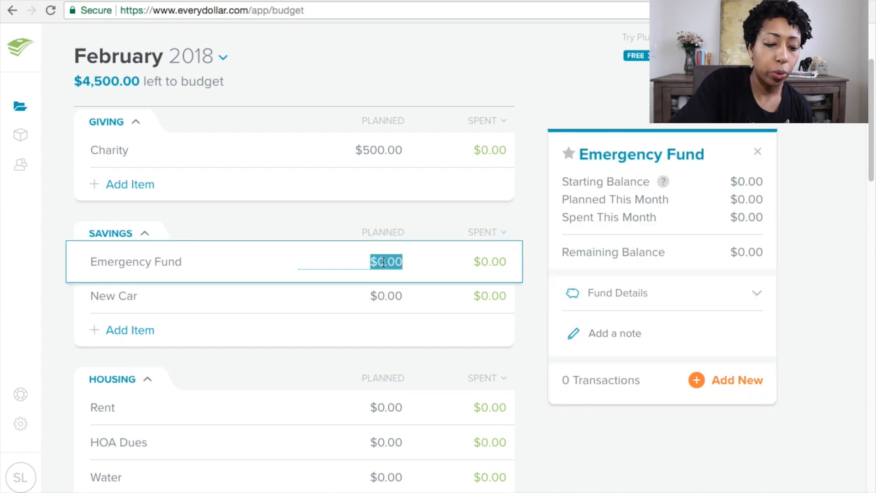
text(100)
key(Tab)
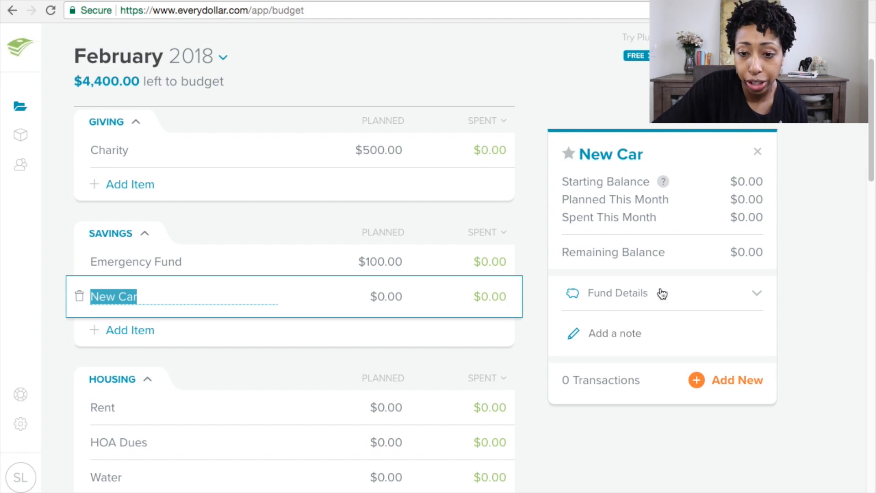
Step: Set the New Car fund's savings goal to $1,000 and save it
click(740, 301)
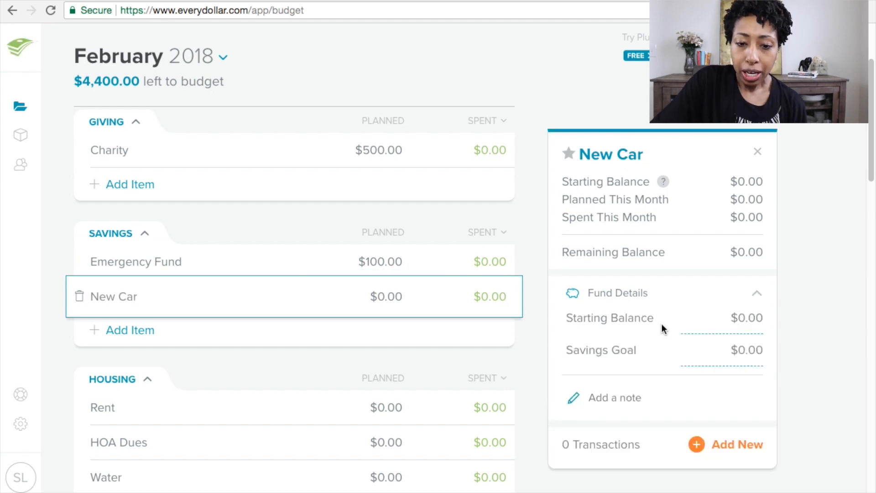
click(751, 350)
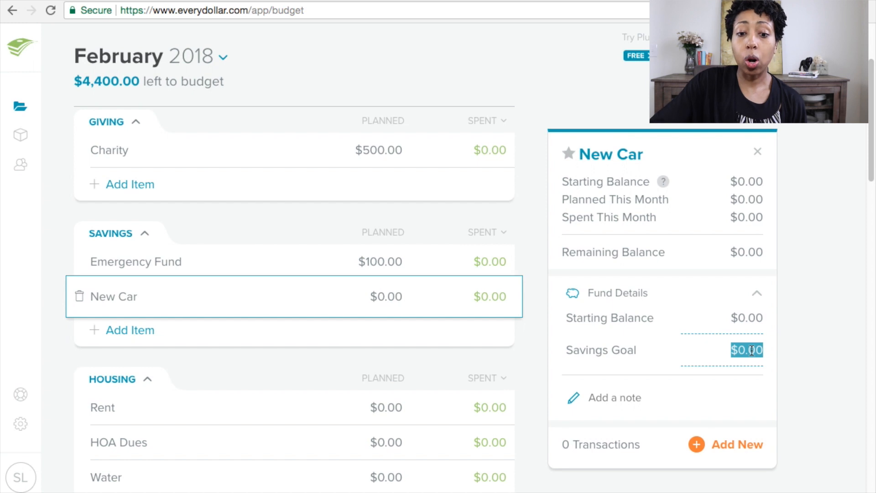
text(1000)
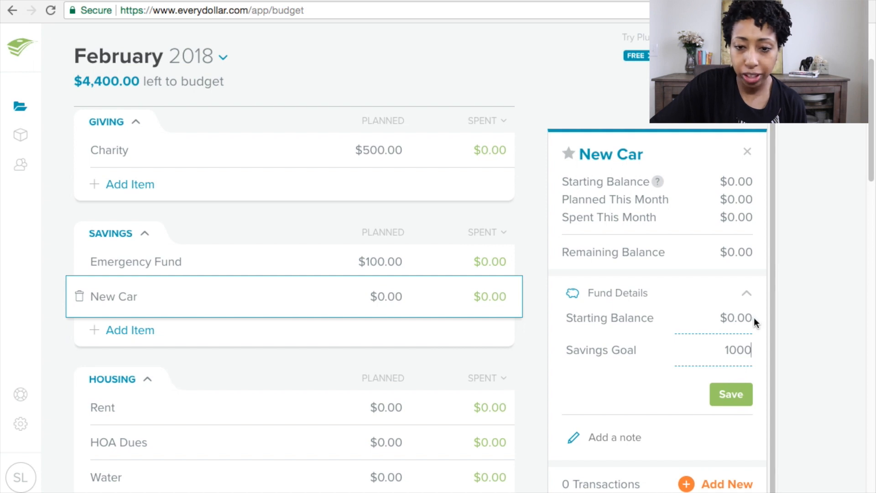
click(730, 393)
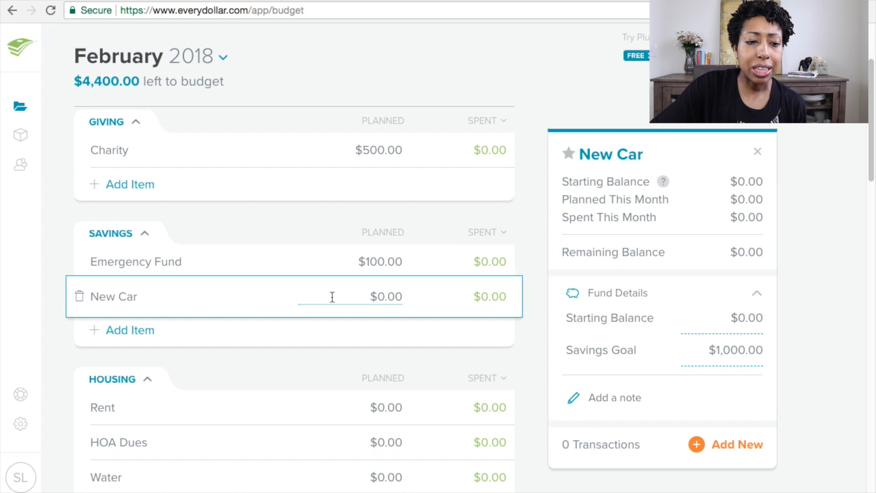
Step: Set the New Car planned amount to $50
click(390, 298)
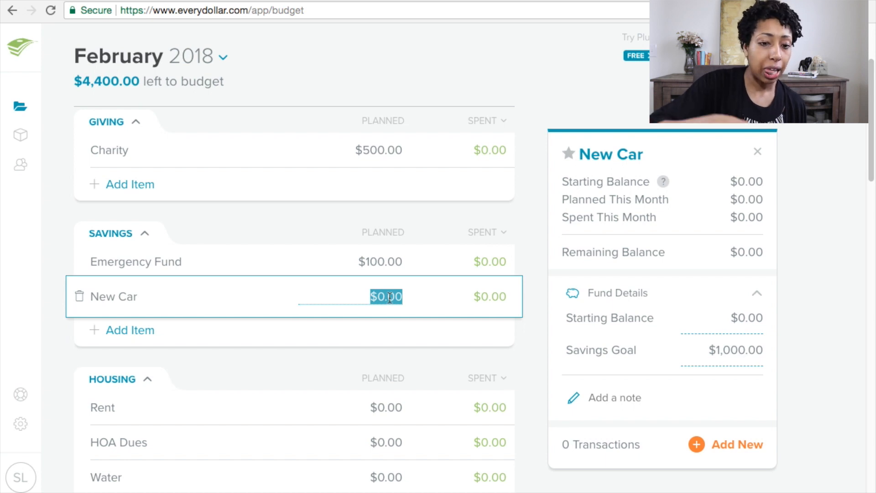
text(50)
key(Tab)
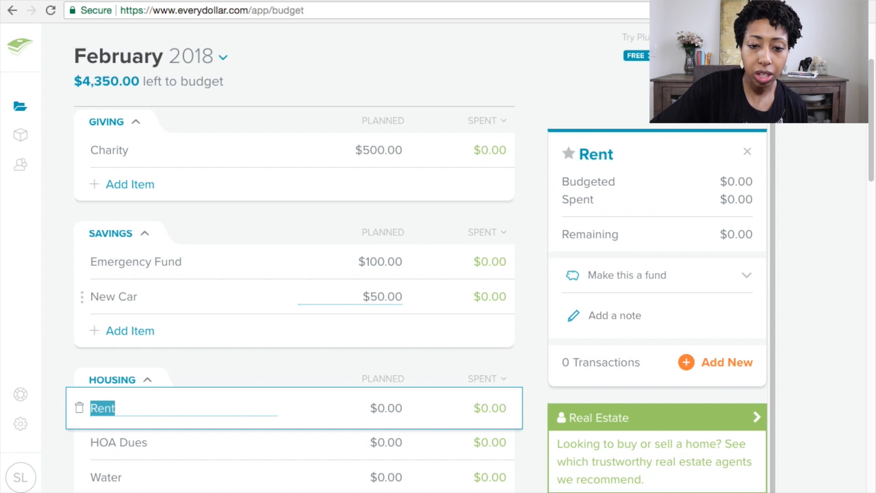
Step: Set the Emergency Fund's savings goal to $1,000 and save it
click(407, 302)
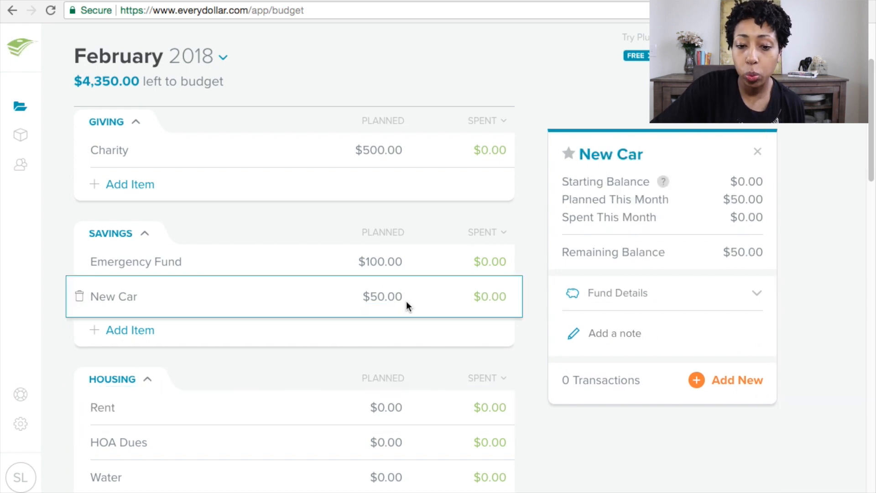
click(729, 297)
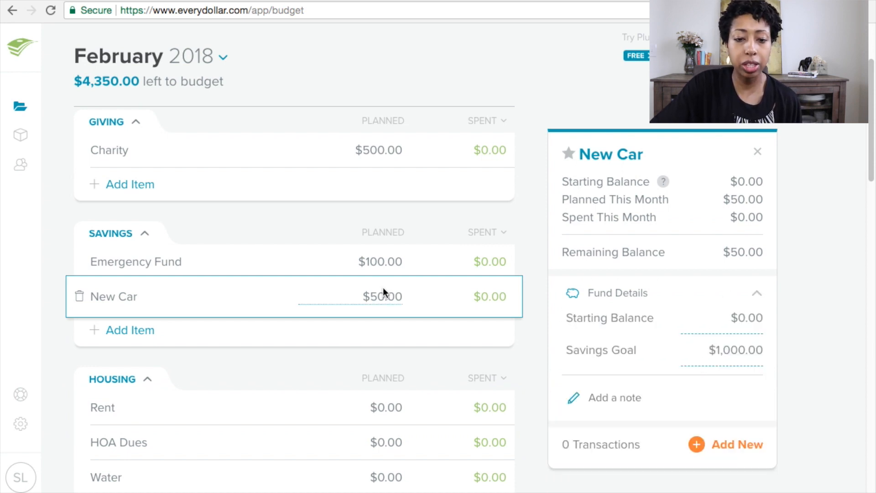
click(370, 261)
click(586, 294)
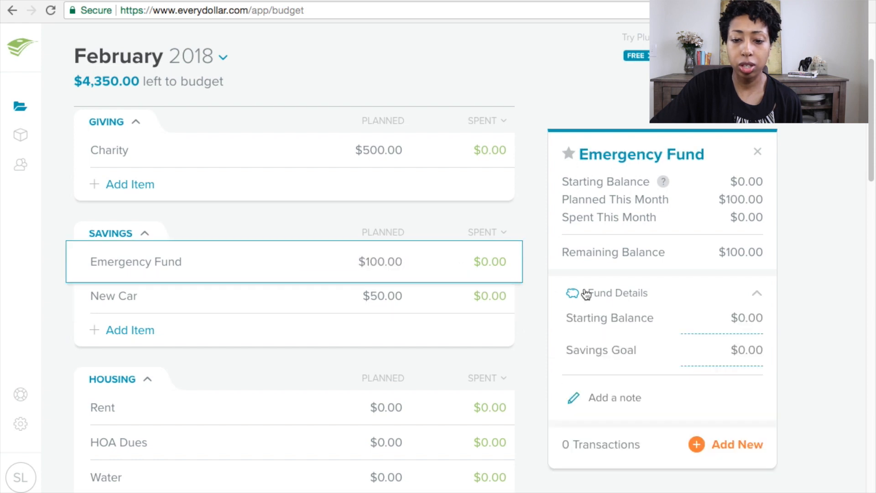
click(718, 352)
text(1)
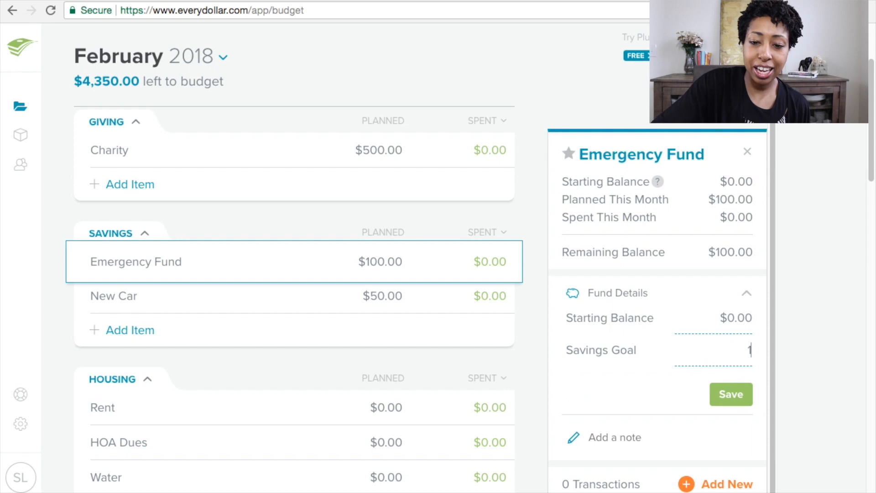
text(000)
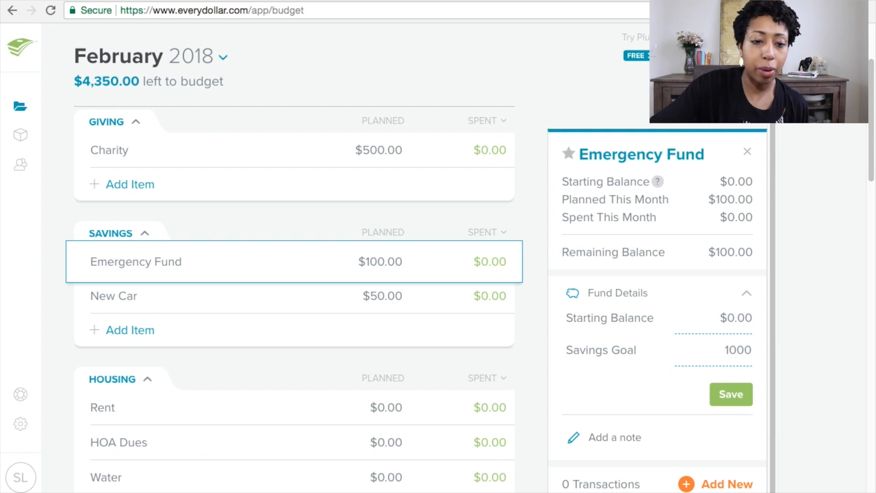
click(744, 395)
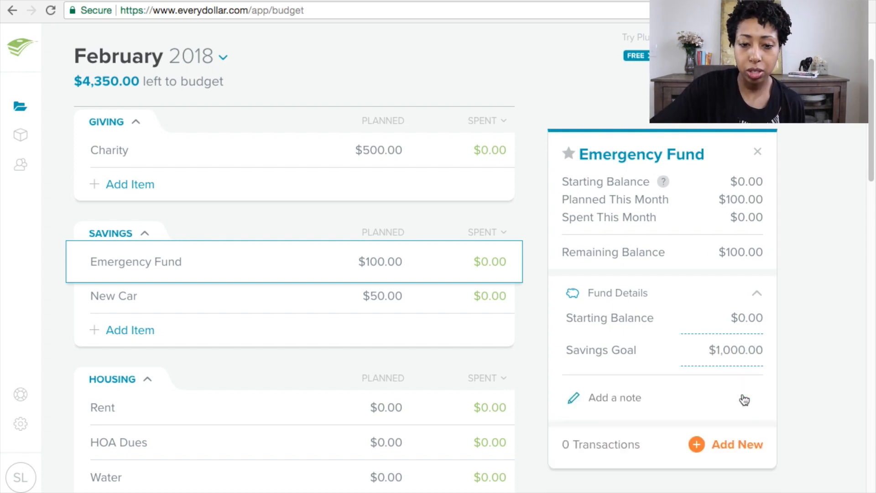
Step: Change the New Car fund's savings goal to $12,000 and save it
click(486, 301)
click(397, 298)
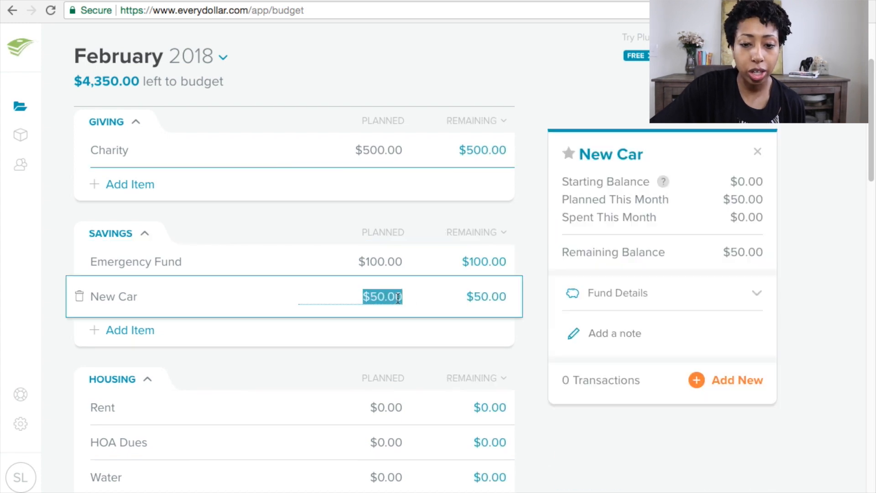
click(621, 297)
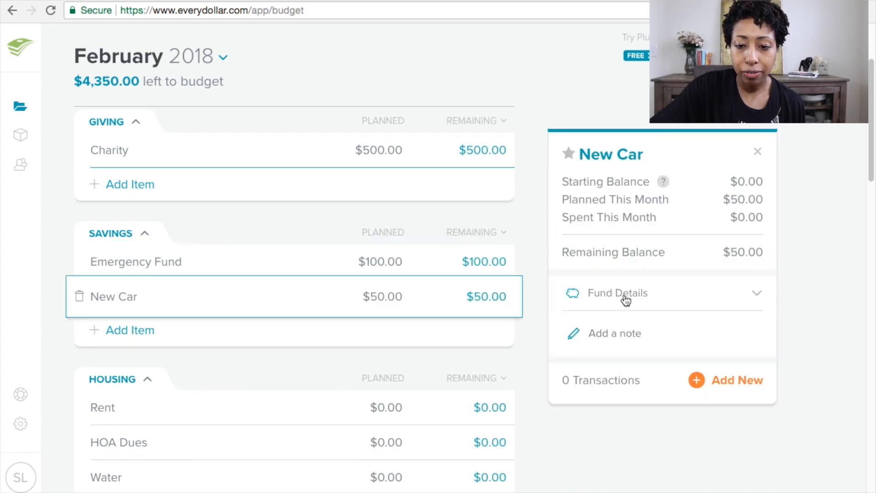
click(722, 350)
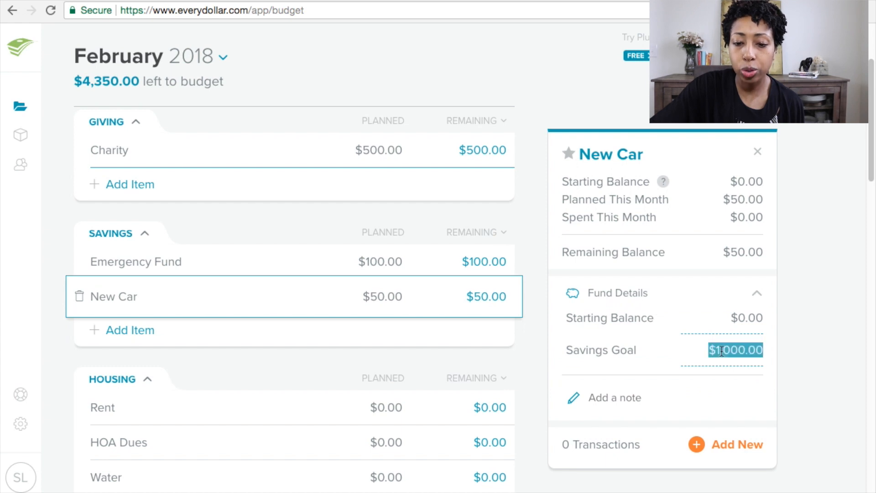
click(721, 351)
text(2)
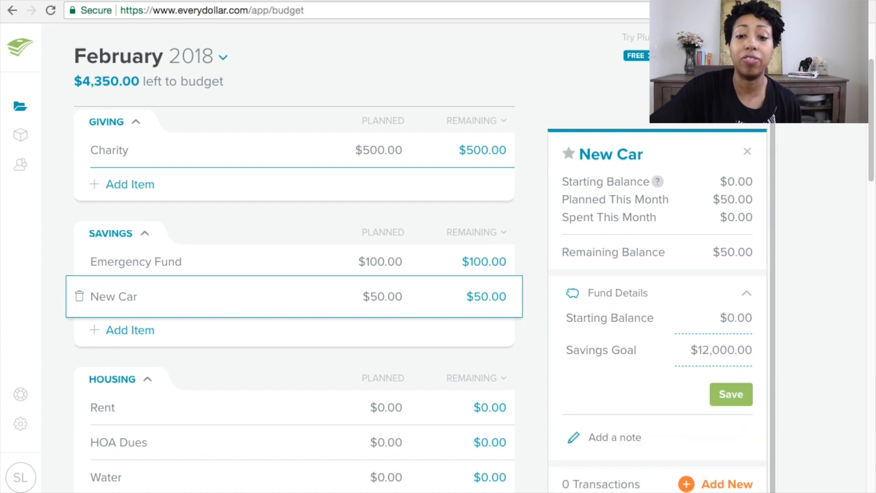
click(732, 393)
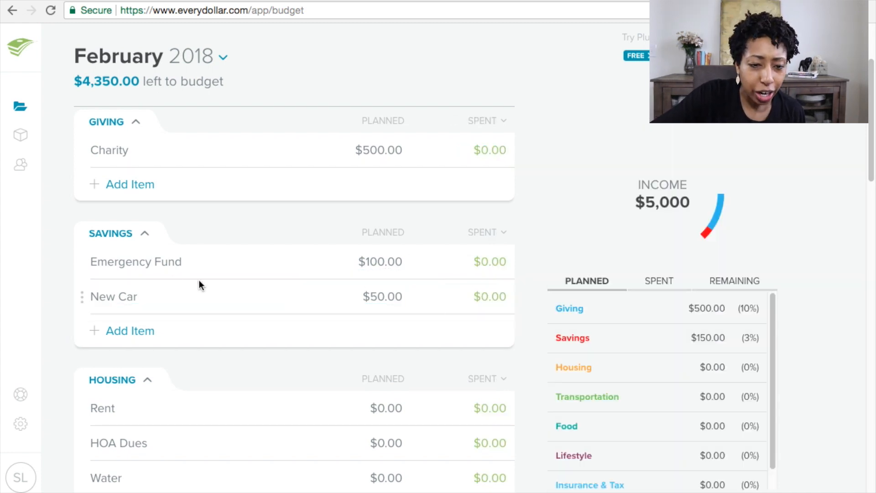
Step: Reopen the New Car fund details to check its savings goal
click(457, 302)
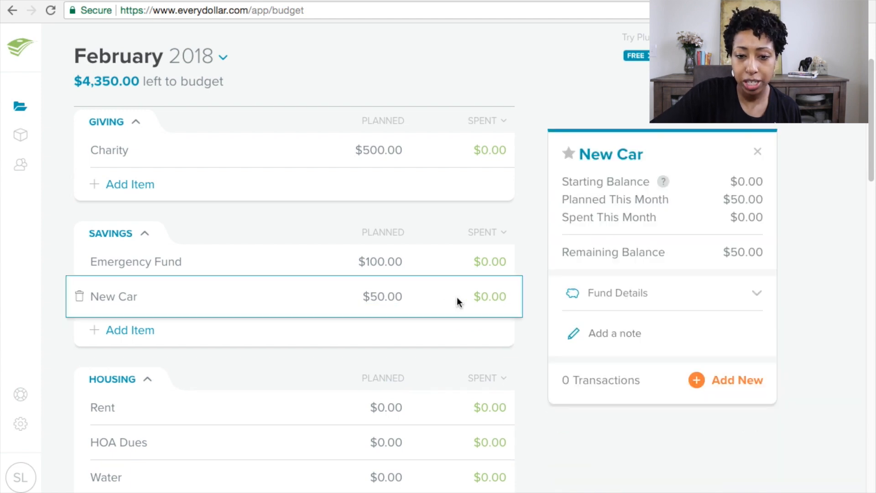
click(635, 303)
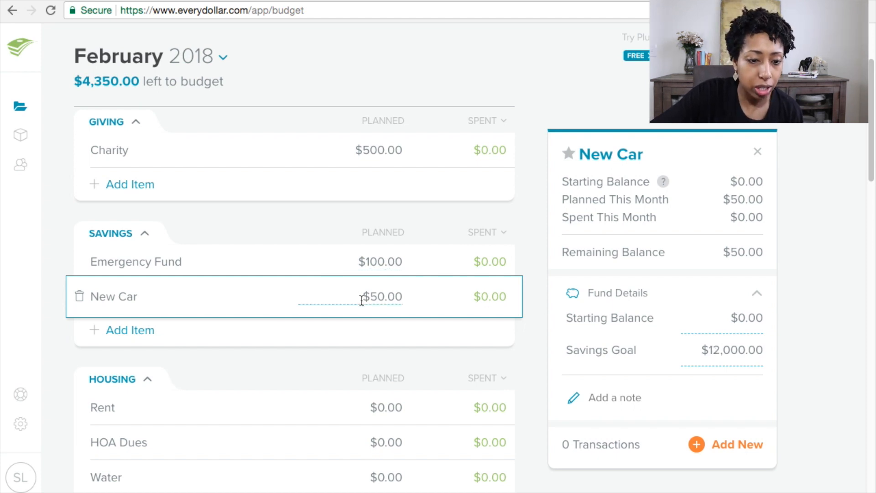
click(342, 358)
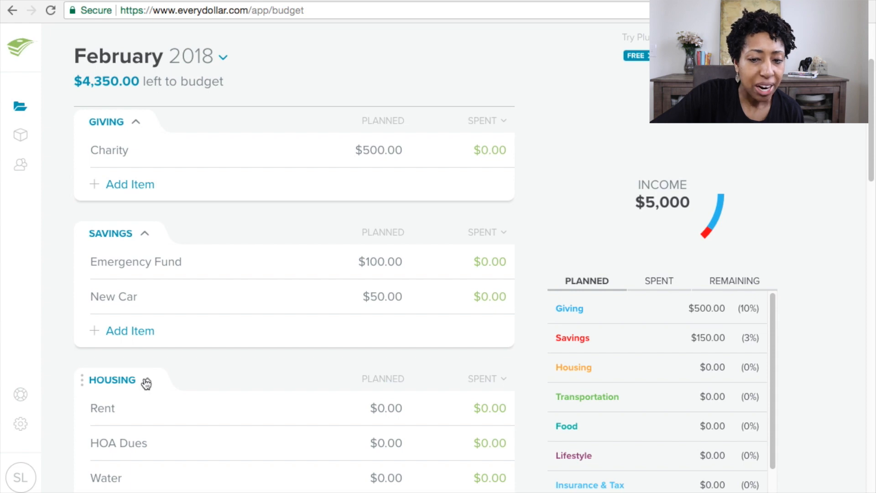
Step: Set the Rent planned amount to $1,000
drag(872, 160, 871, 179)
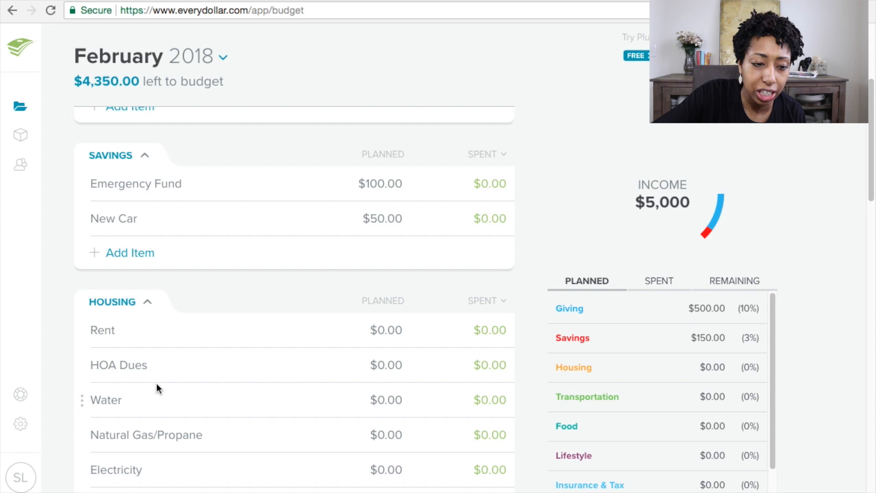
click(149, 369)
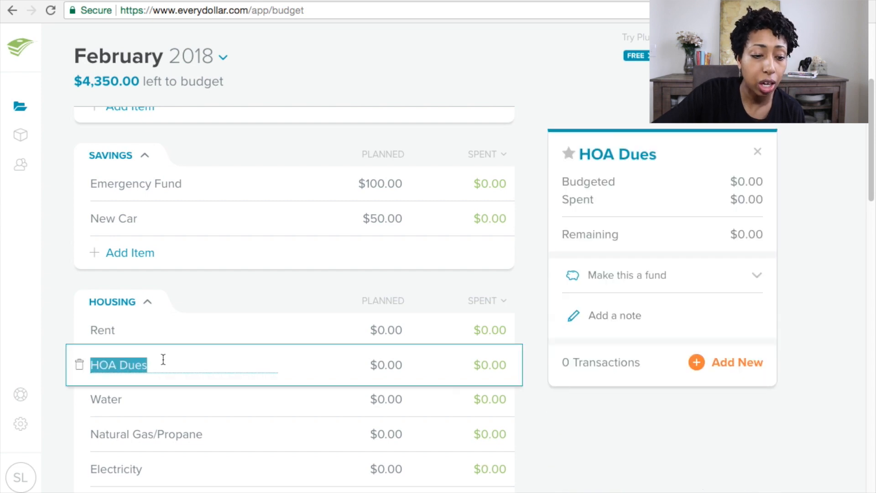
click(234, 328)
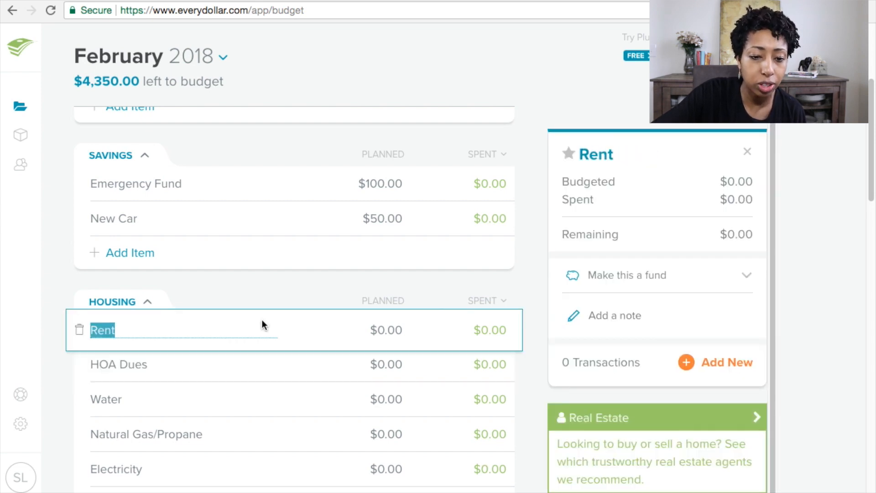
click(396, 329)
text(1,0)
text(000)
key(Tab)
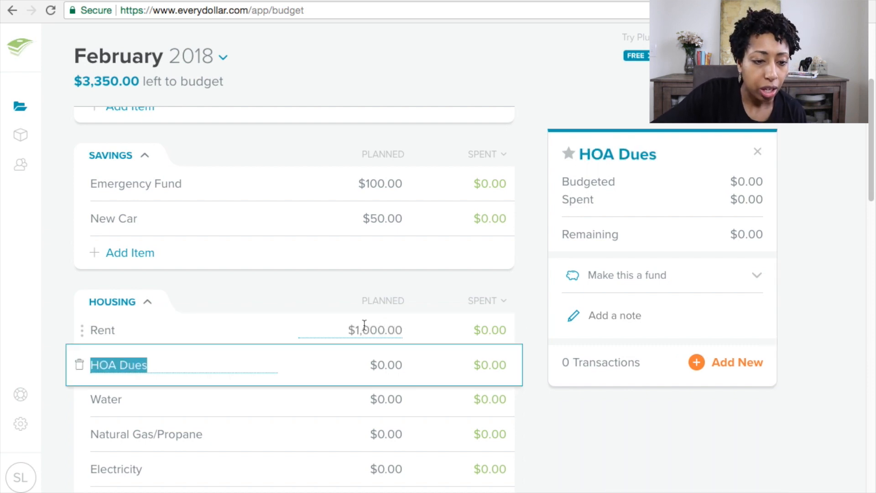
Step: Delete the HOA Dues and Natural Gas/Propane items from Housing
click(79, 365)
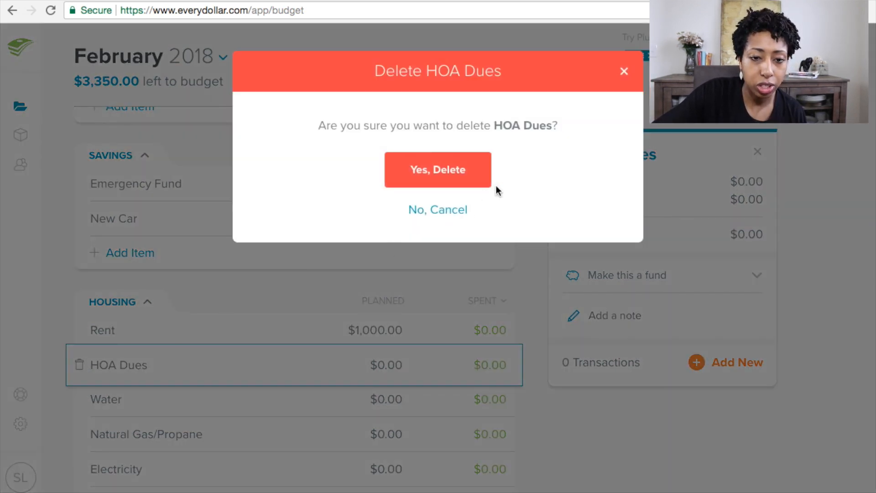
click(432, 165)
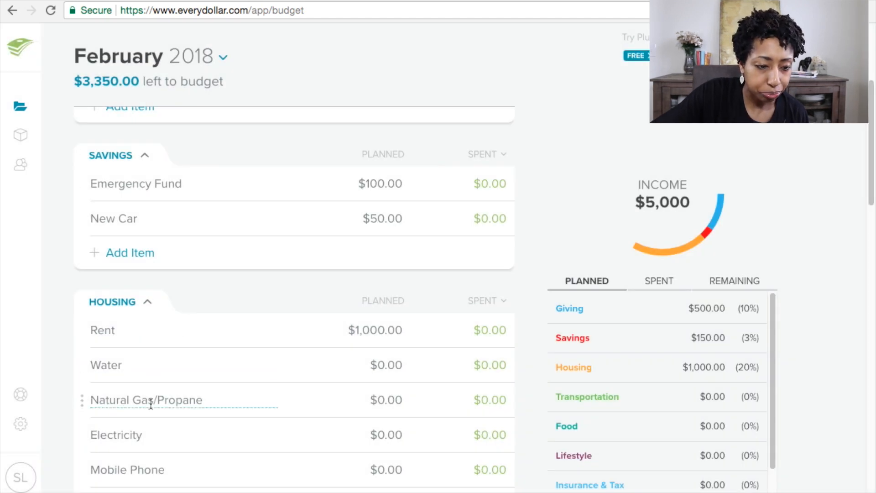
click(183, 405)
click(79, 402)
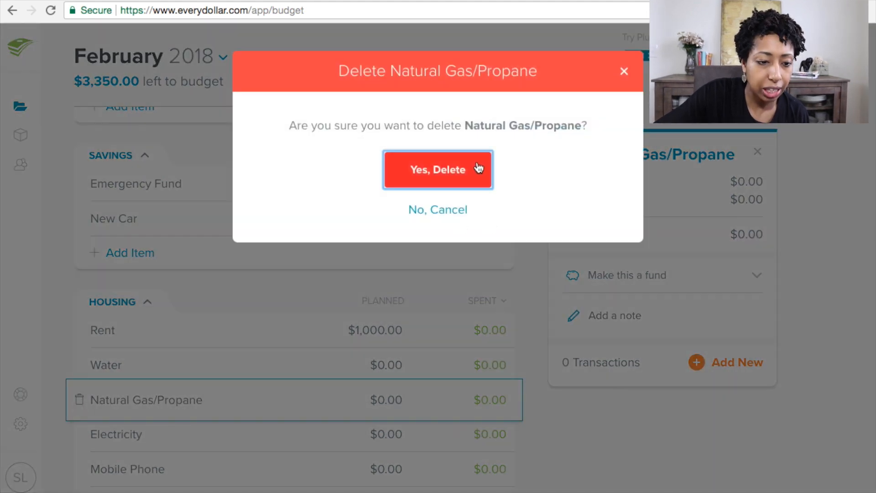
click(479, 168)
Step: Set Electricity's planned amount to $40 and Mobile Phone's to $200
click(392, 399)
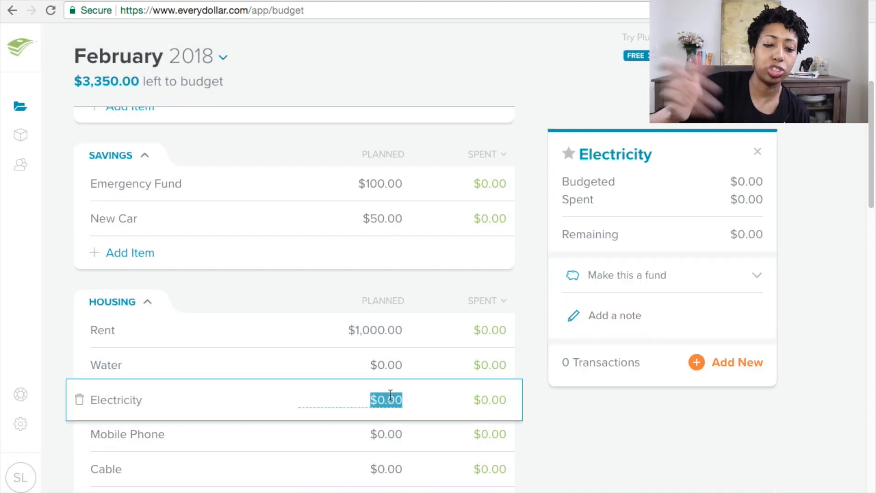
text(40)
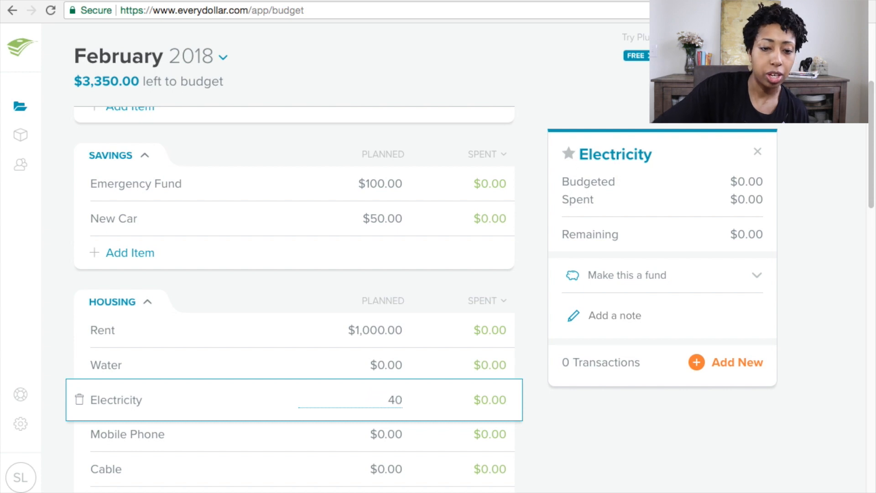
key(Tab)
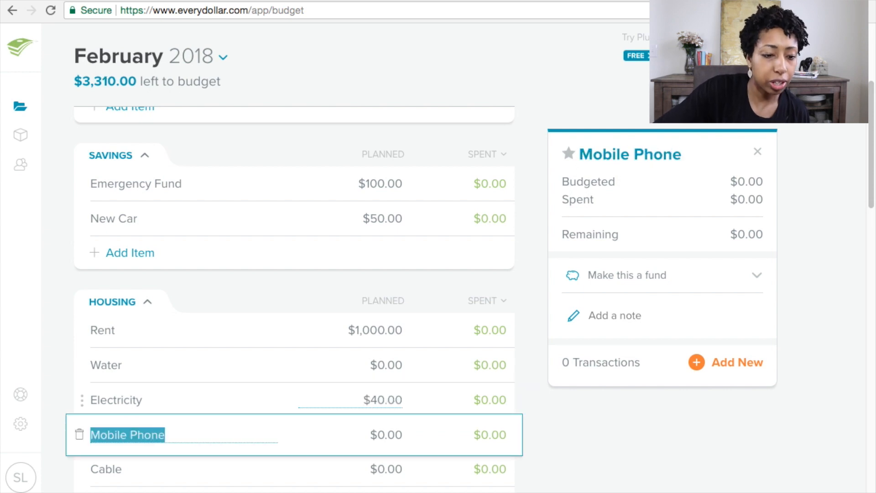
click(388, 438)
text(200)
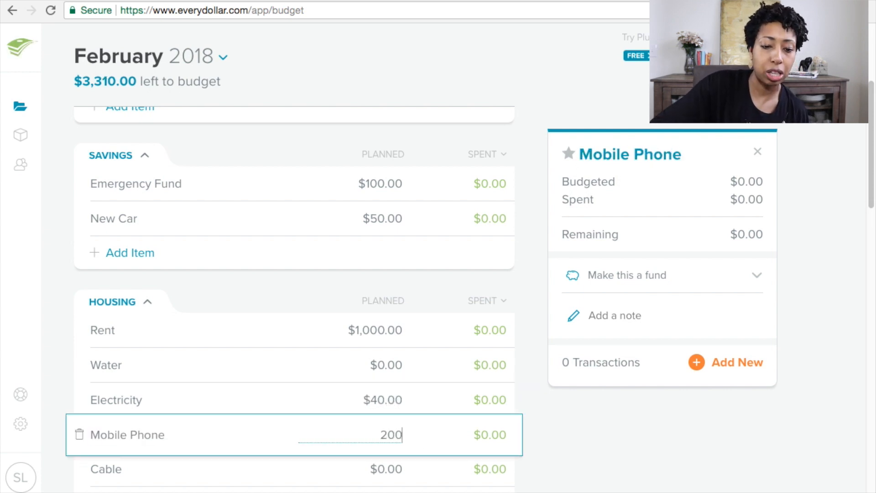
key(Tab)
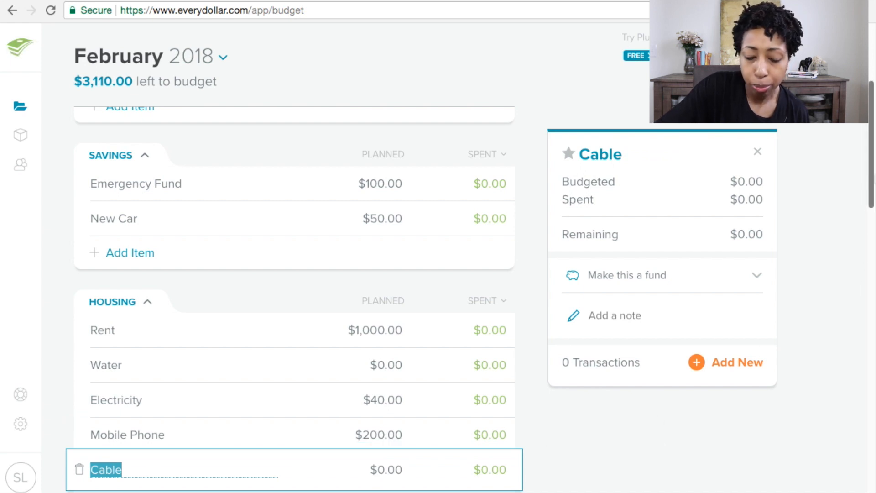
Step: Set Cable's planned amount to $200 and delete the Garbage item
scroll(871, 178, down, 4)
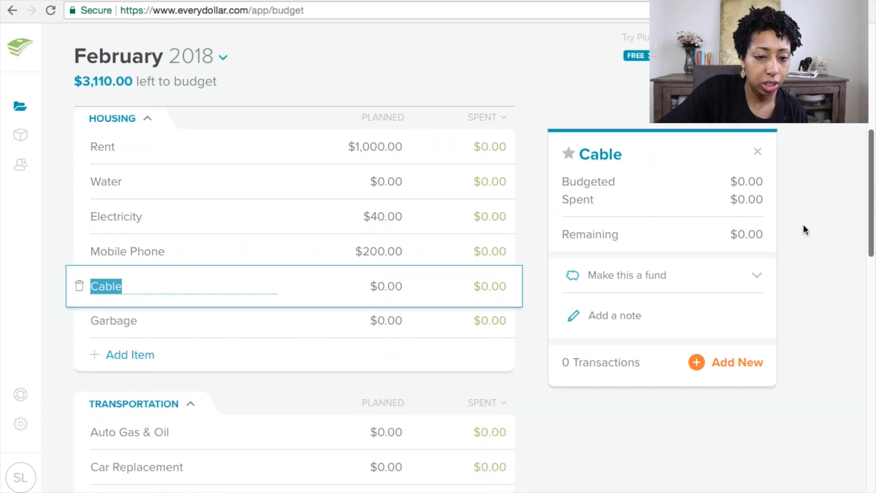
key(Tab)
text(200)
key(Tab)
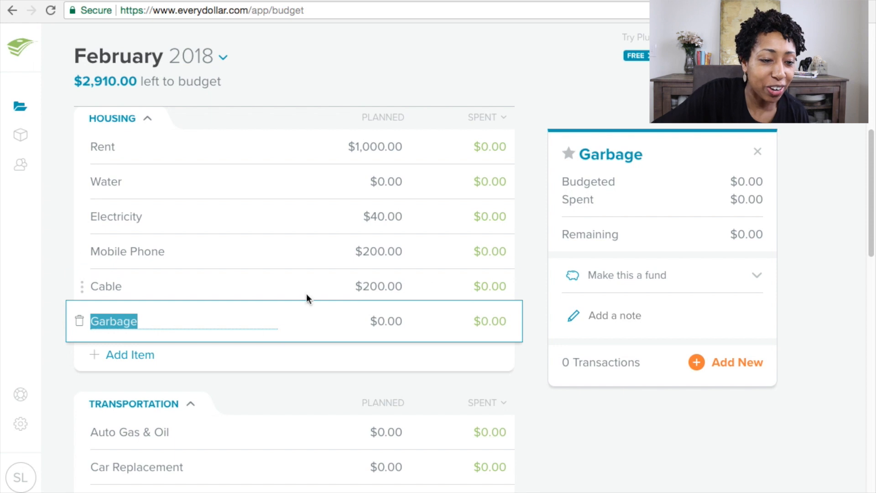
click(79, 322)
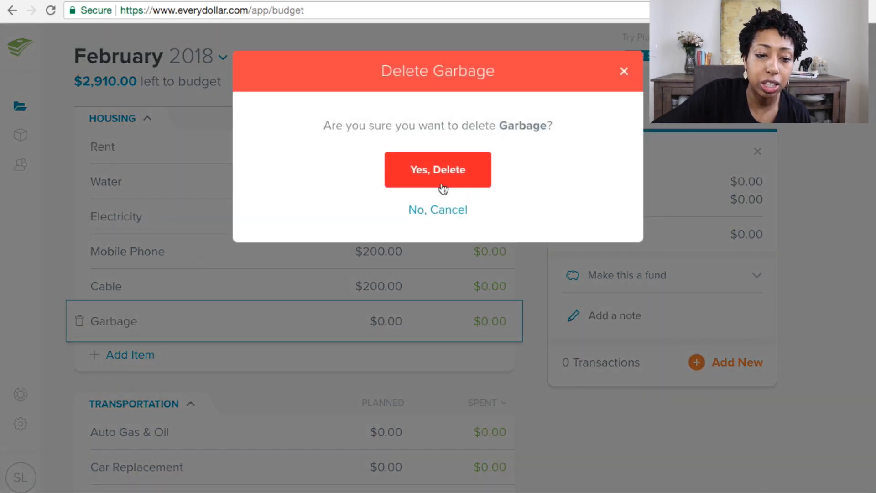
click(444, 179)
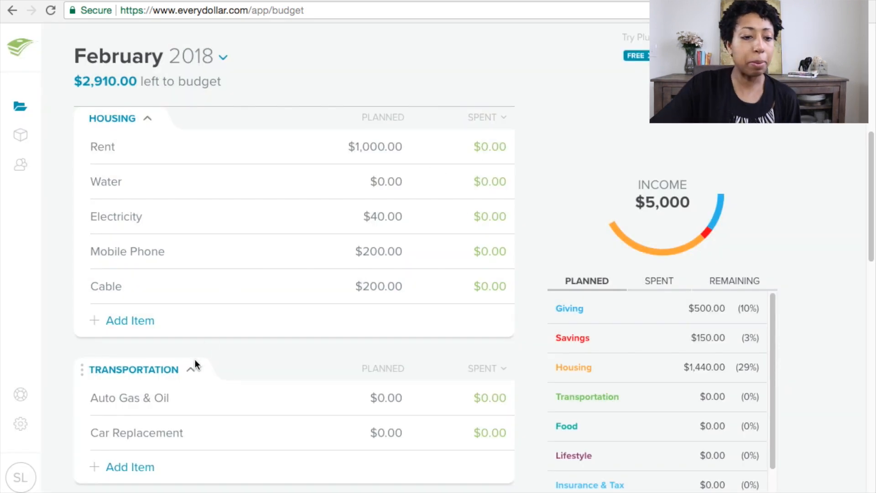
Step: Add an Alarm System item to Housing with a planned amount of $40
click(129, 322)
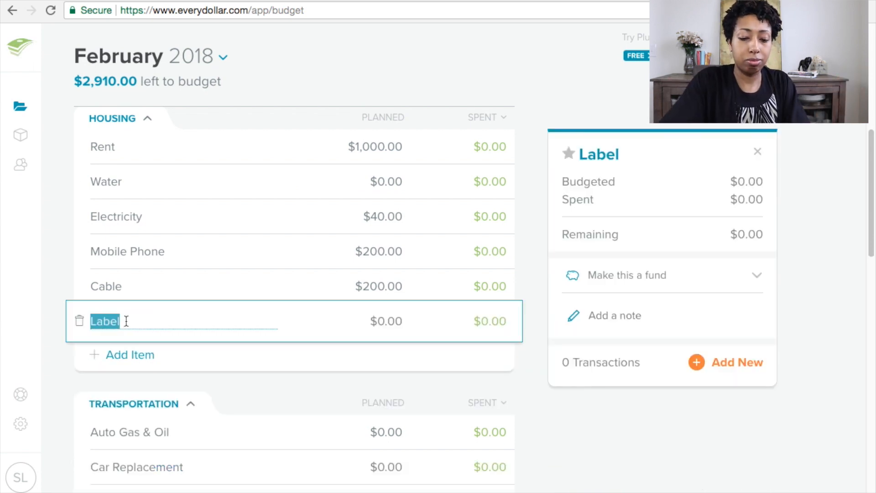
text(Alarm)
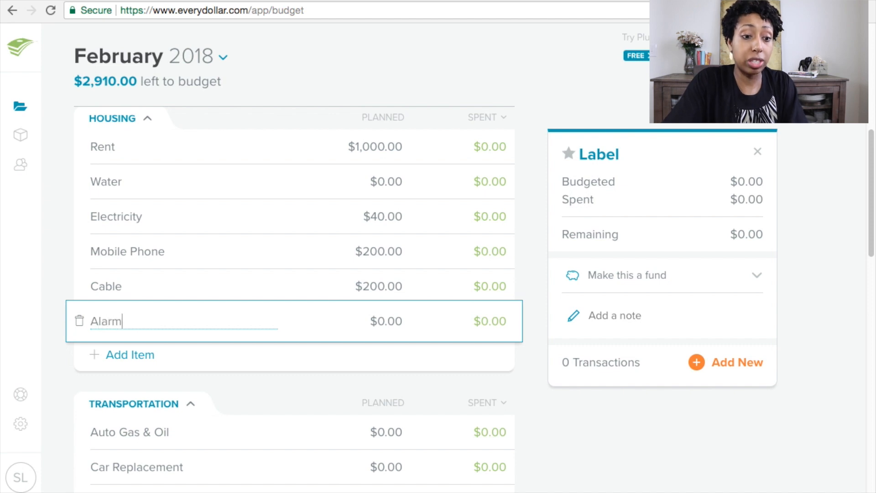
text( System)
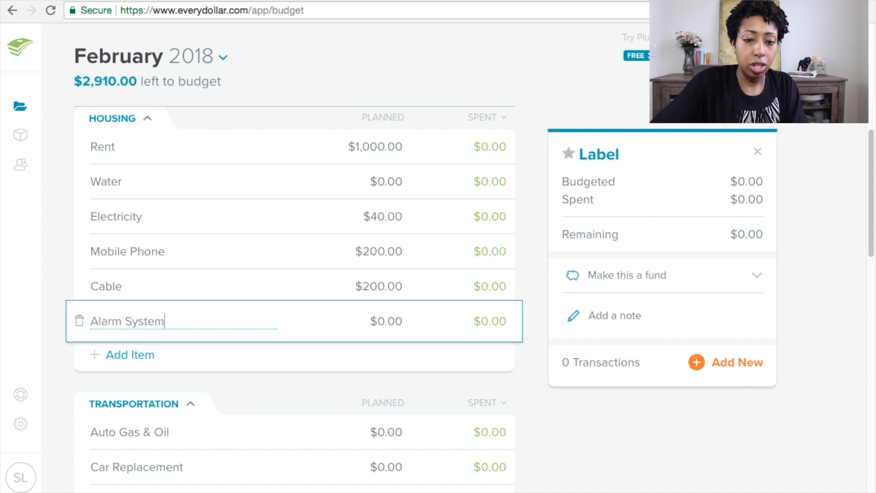
click(388, 325)
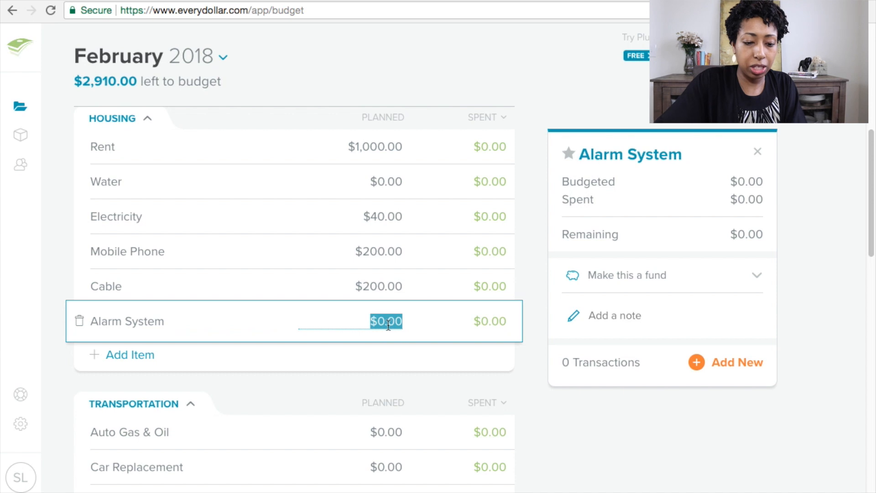
text(40)
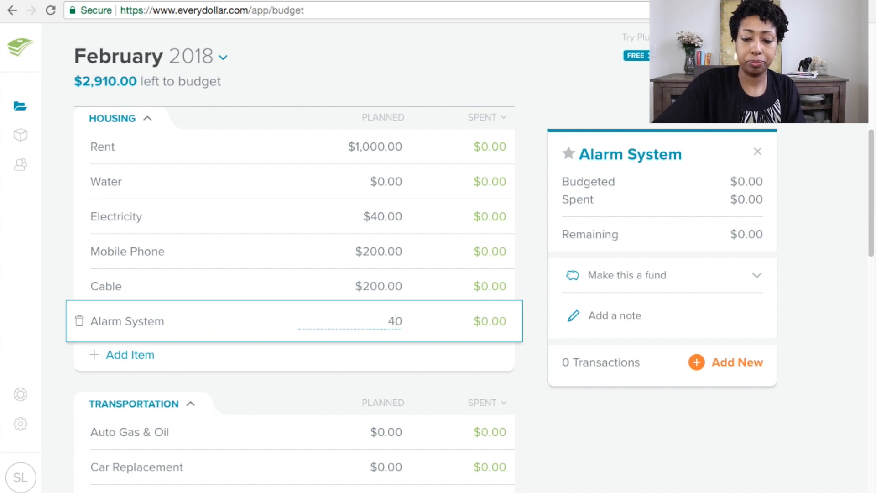
key(Tab)
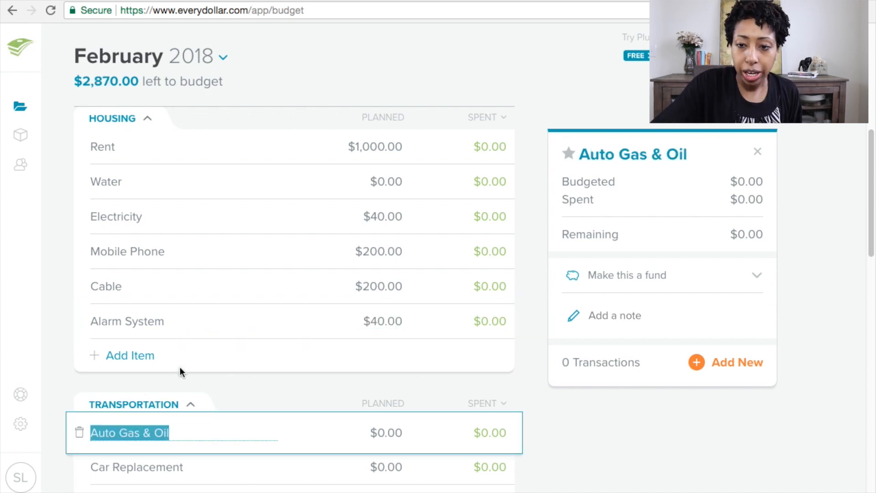
Step: Rename the Auto Gas & Oil item to Auto Gas
drag(872, 204, 771, 278)
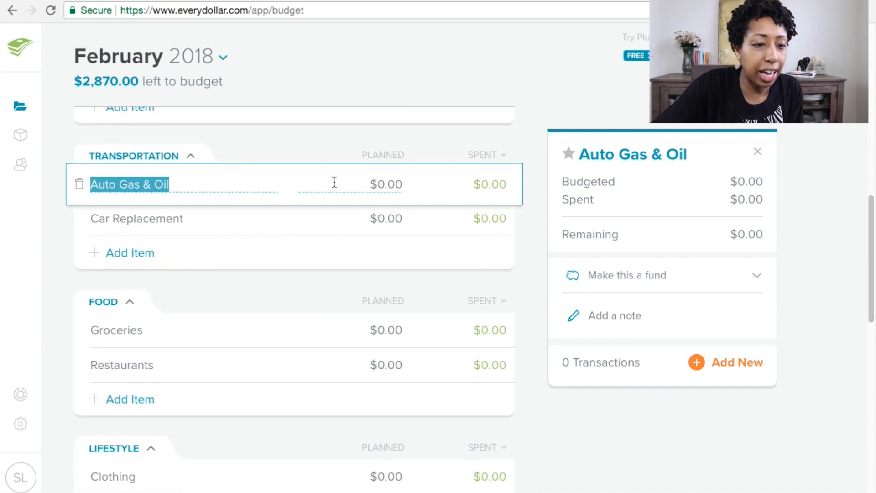
click(401, 185)
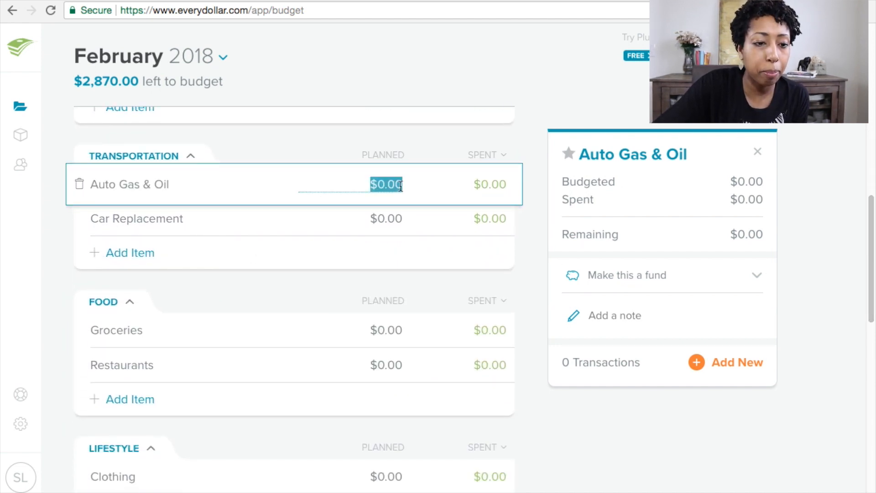
click(178, 185)
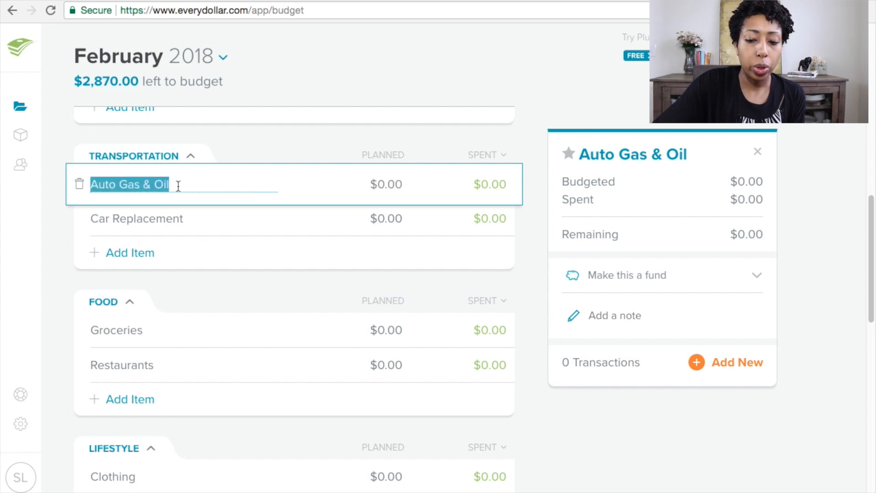
click(178, 185)
key(BackSpace)
key(BackSpace)
key(BackSpace)
key(BackSpace)
key(BackSpace)
key(BackSpace)
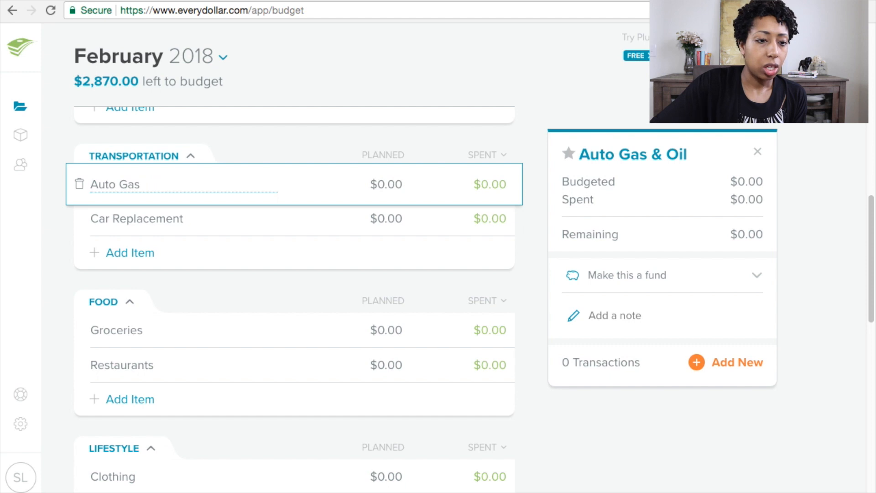
key(Tab)
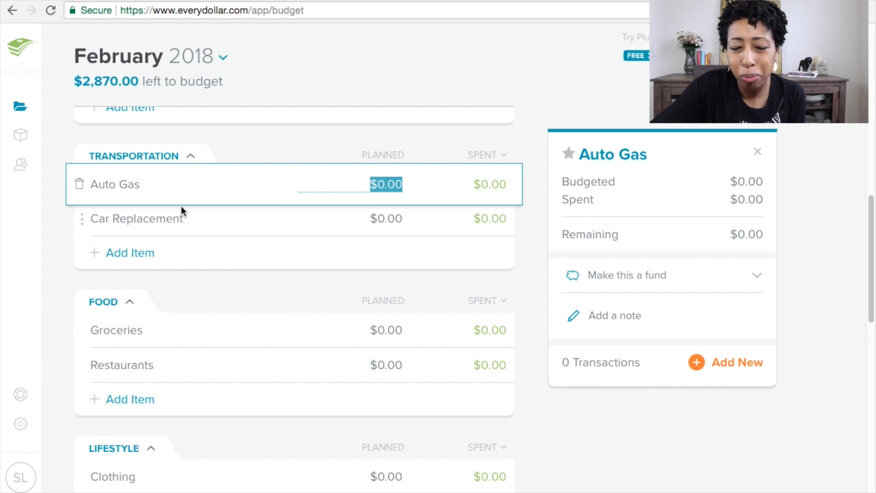
Step: Set the Auto Gas planned amount to $250
click(380, 187)
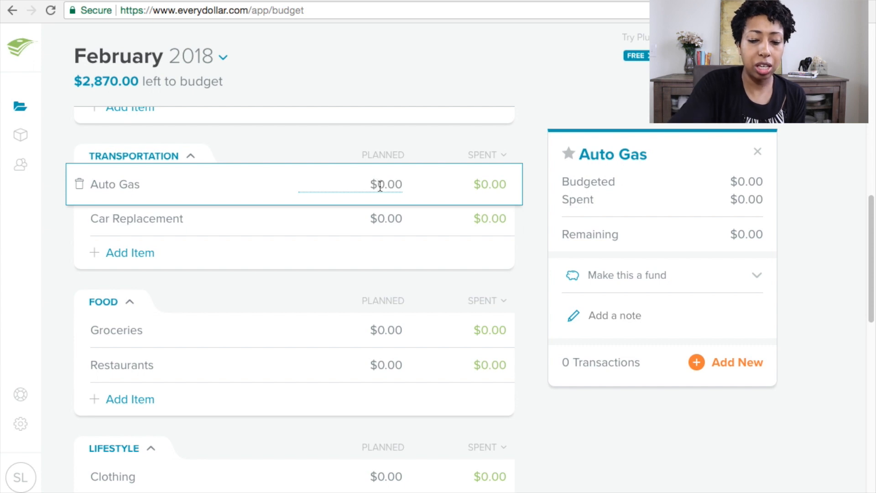
text(250)
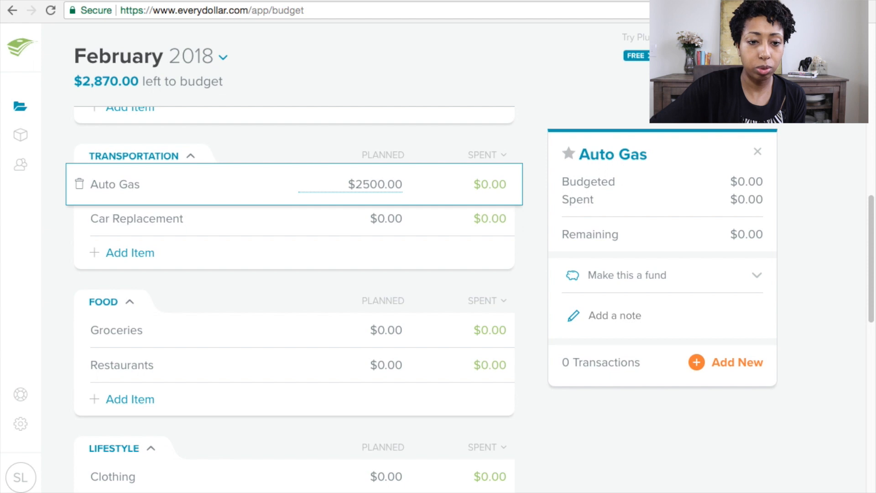
key(Delete)
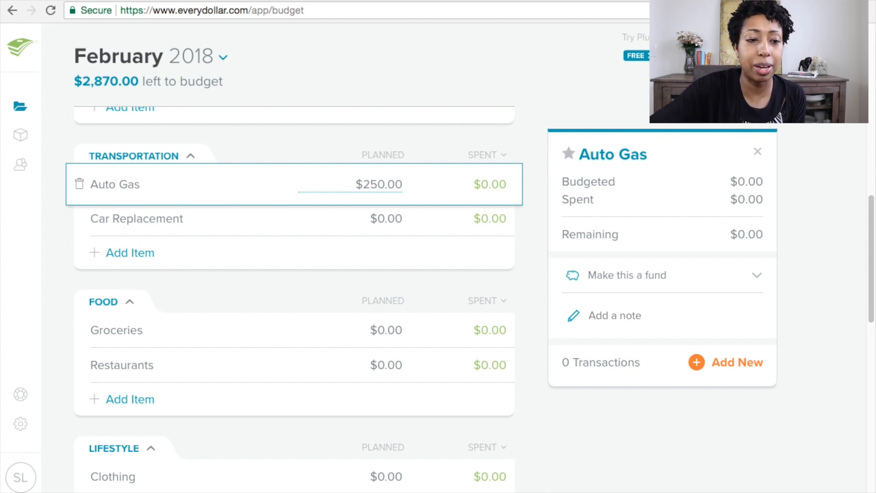
key(Tab)
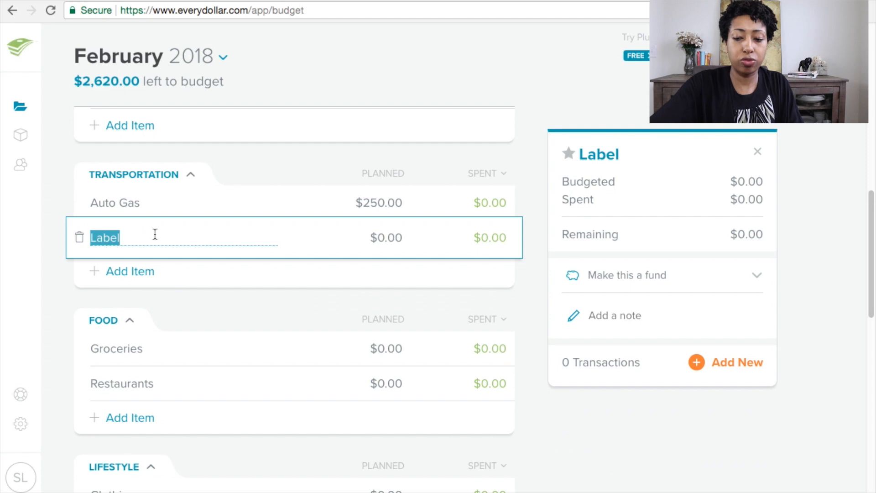
Step: Name the second Transportation item Oil Change
click(155, 234)
key(BackSpace)
key(BackSpace)
key(BackSpace)
key(BackSpace)
key(BackSpace)
text(ou)
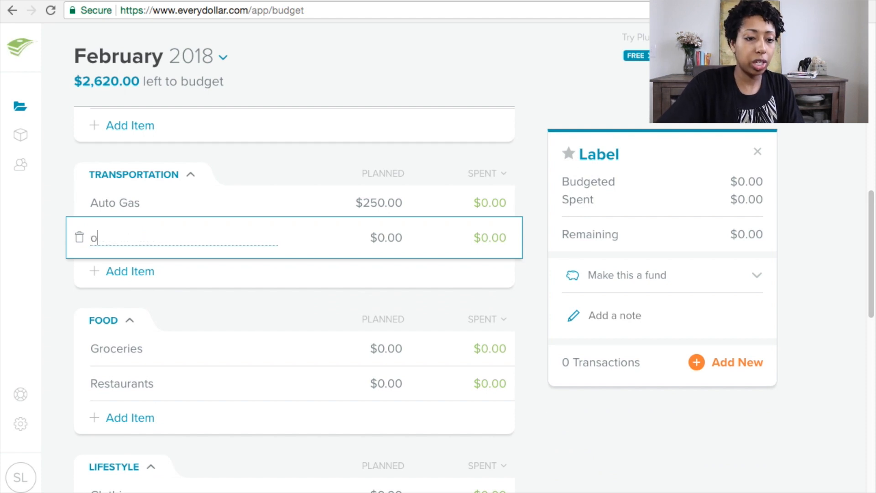
key(BackSpace)
text(il)
key(BackSpace)
key(BackSpace)
text(Ou)
key(BackSpace)
text(i)
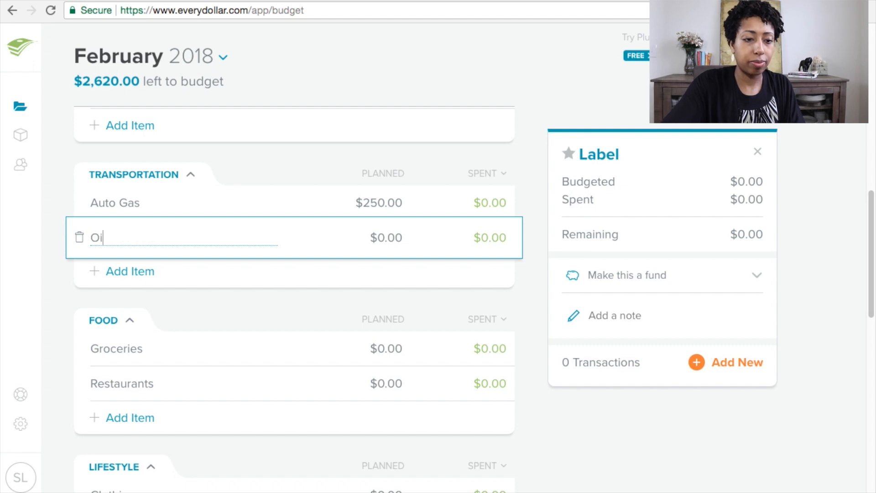
text(l Ca)
text(hange)
key(BackSpace)
key(BackSpace)
key(BackSpace)
key(BackSpace)
key(BackSpace)
key(BackSpace)
text(hange)
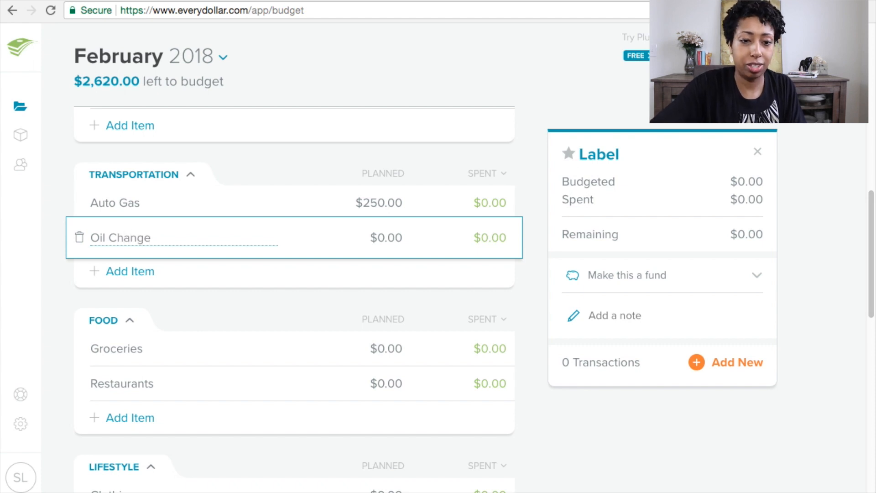
key(Tab)
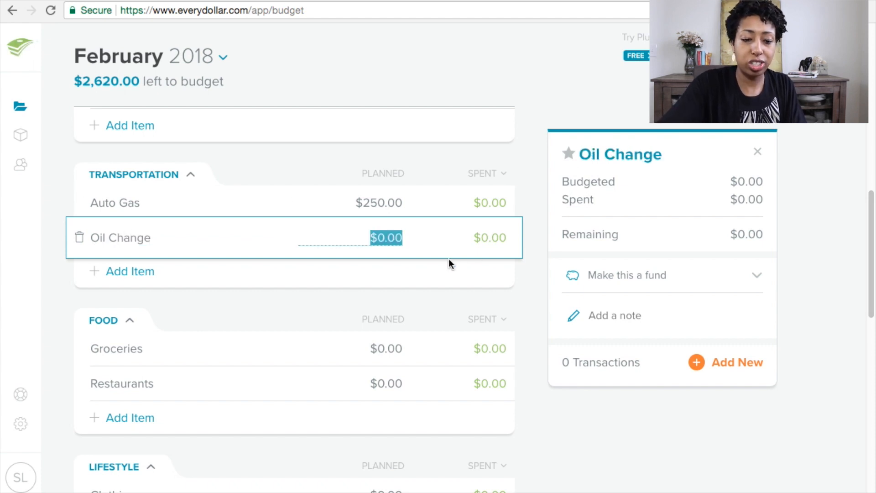
Step: Set the Oil Change planned amount to $40
text(40)
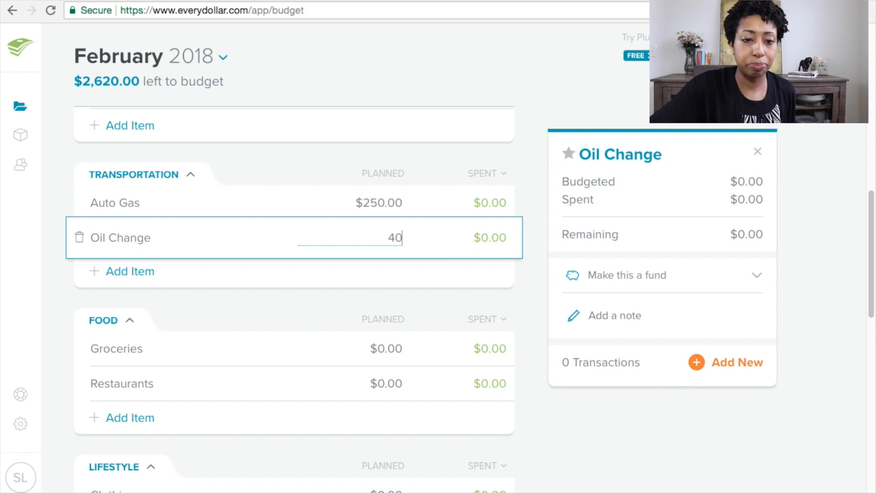
key(Tab)
scroll(213, 212, down, 3)
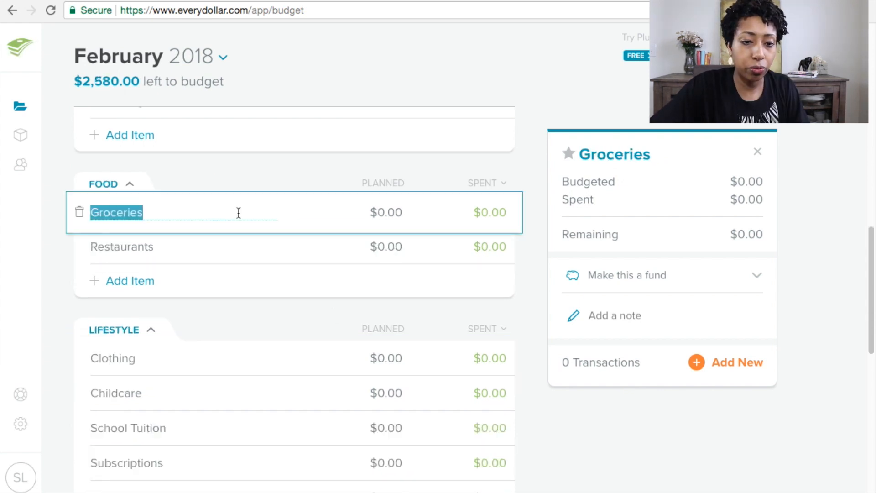
Step: Plan $500 for Groceries and $300 for Restaurants in the Food group
click(402, 212)
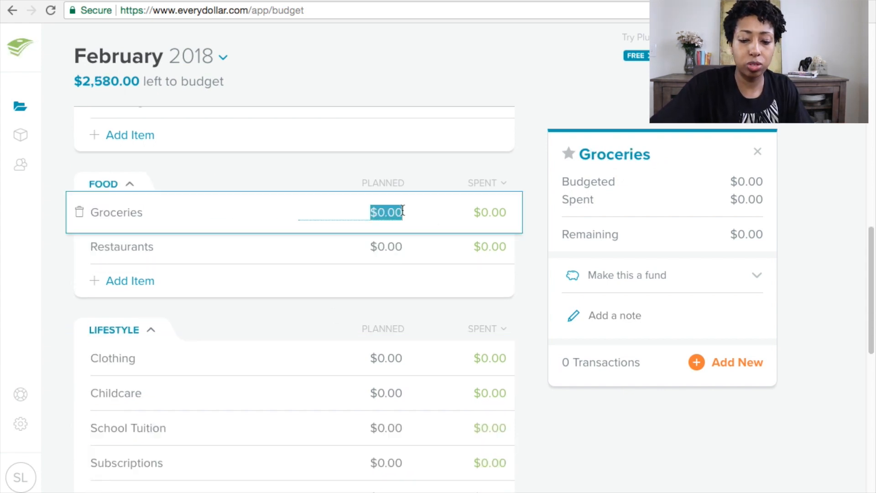
text(500)
key(Tab)
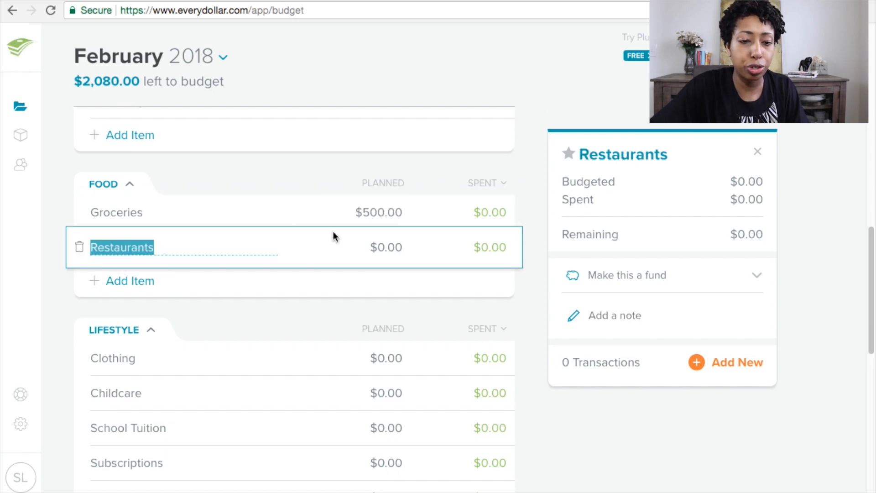
click(391, 248)
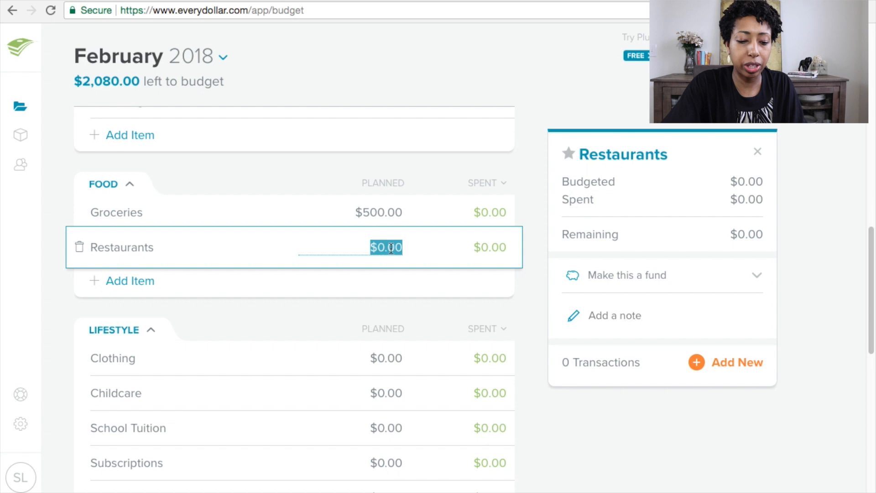
text(300)
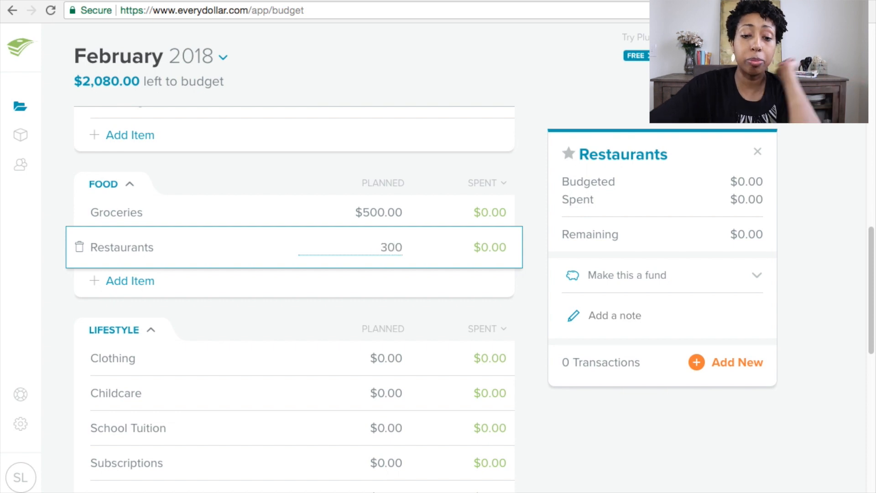
key(Tab)
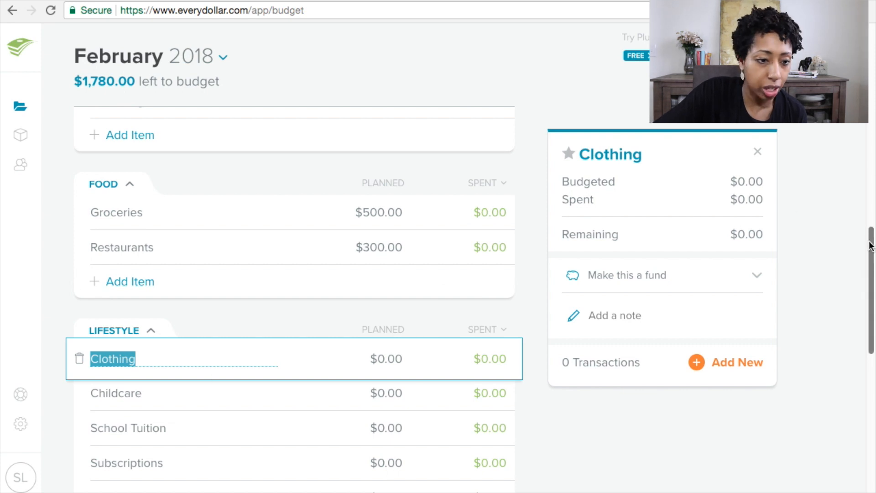
Step: Set the Clothing planned amount in Lifestyle to $400
drag(874, 252, 874, 299)
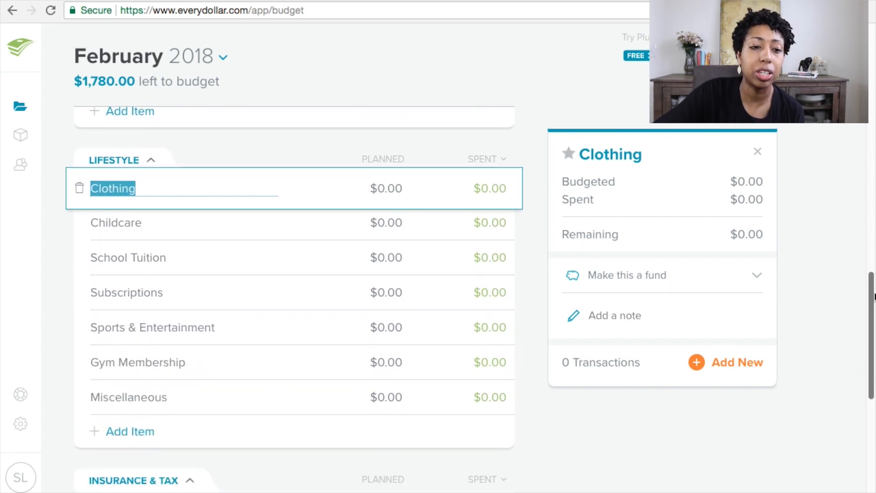
click(212, 142)
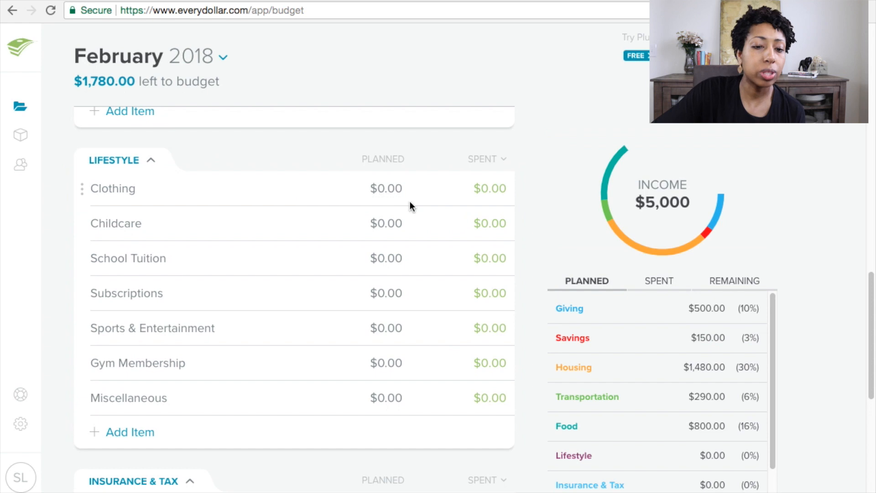
click(401, 189)
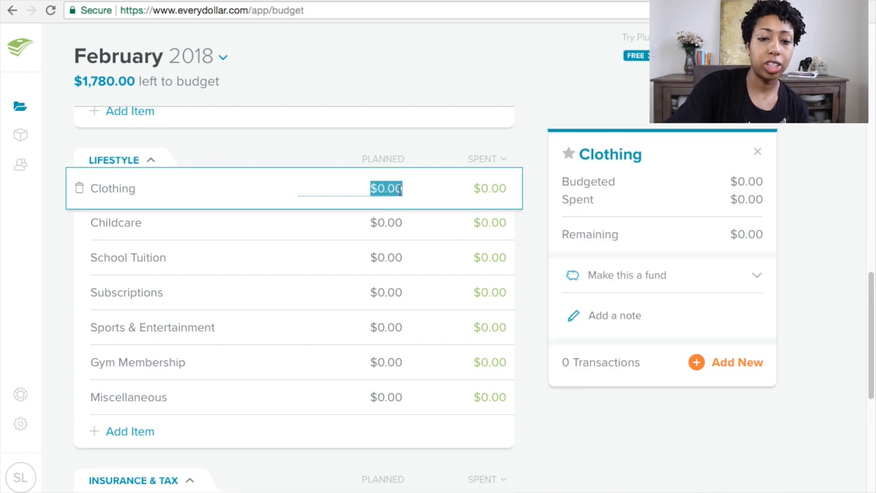
text(400)
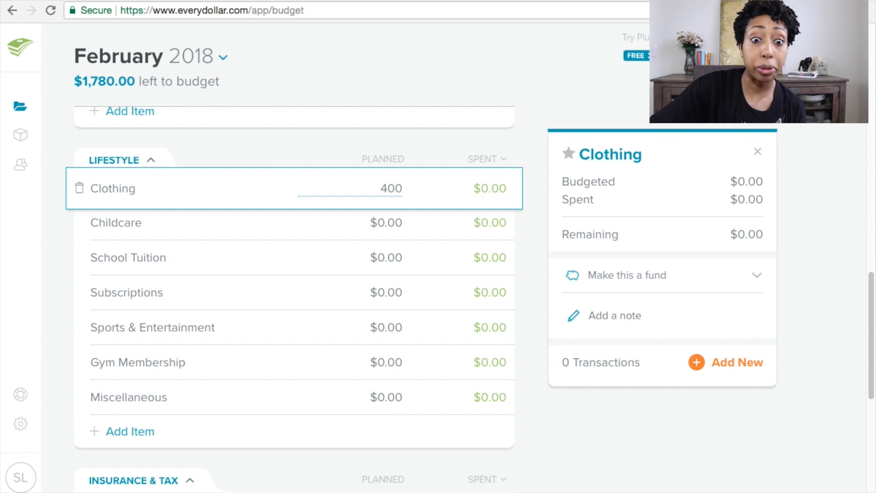
key(Tab)
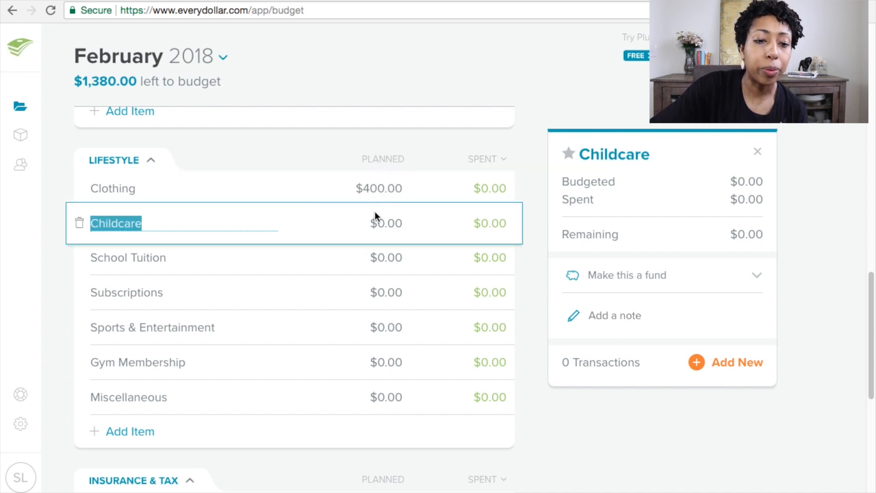
Step: Set the Childcare planned amount to $700
click(382, 191)
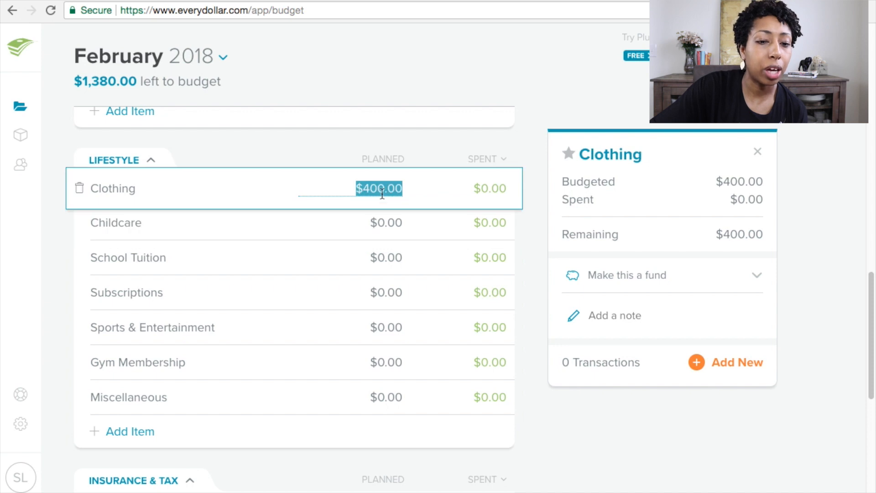
click(380, 224)
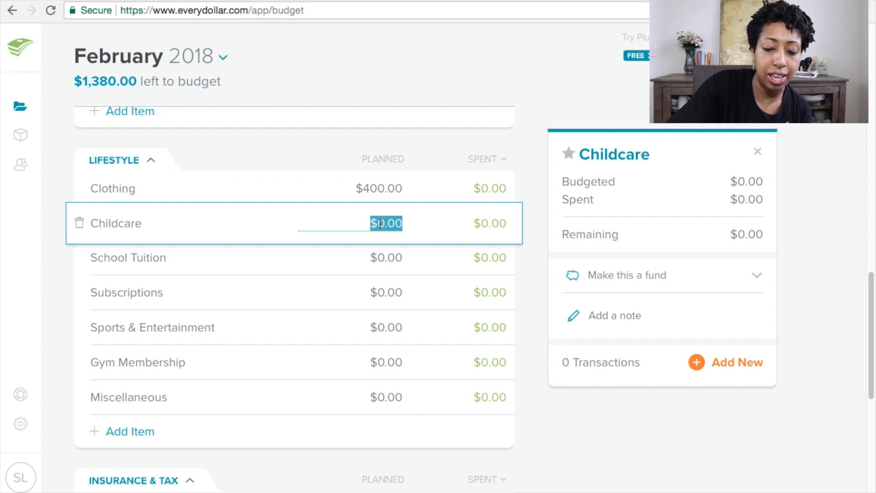
text(700)
key(Tab)
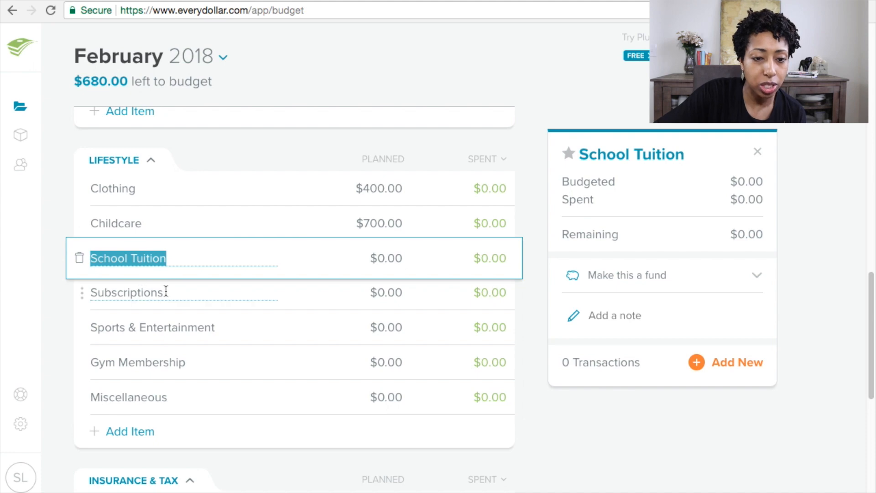
Step: Delete the School Tuition and Subscriptions items from the Lifestyle group
click(80, 257)
click(420, 174)
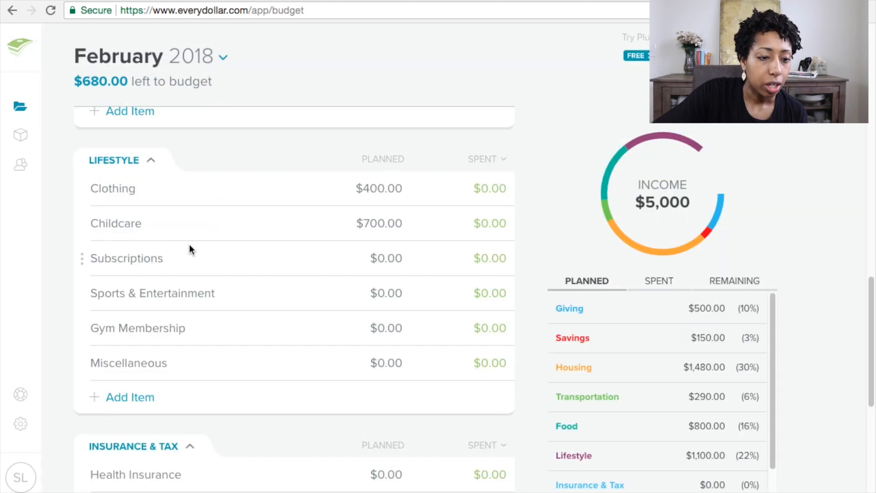
click(82, 258)
click(79, 259)
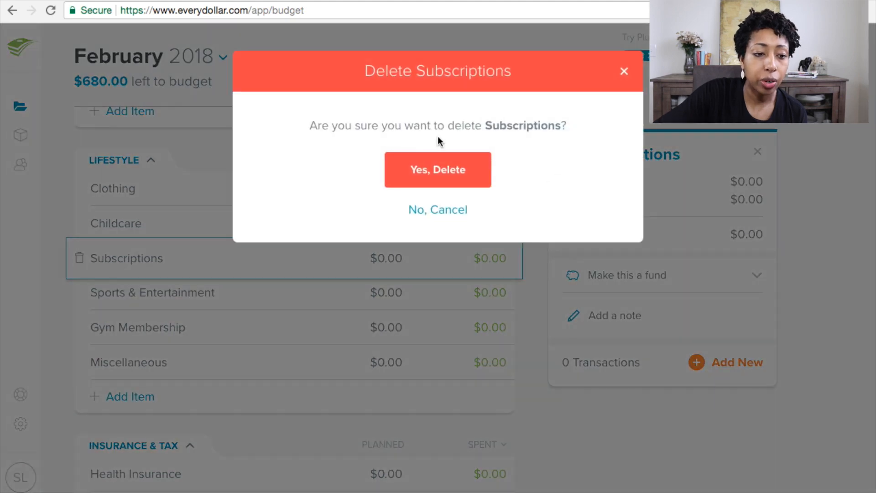
click(454, 179)
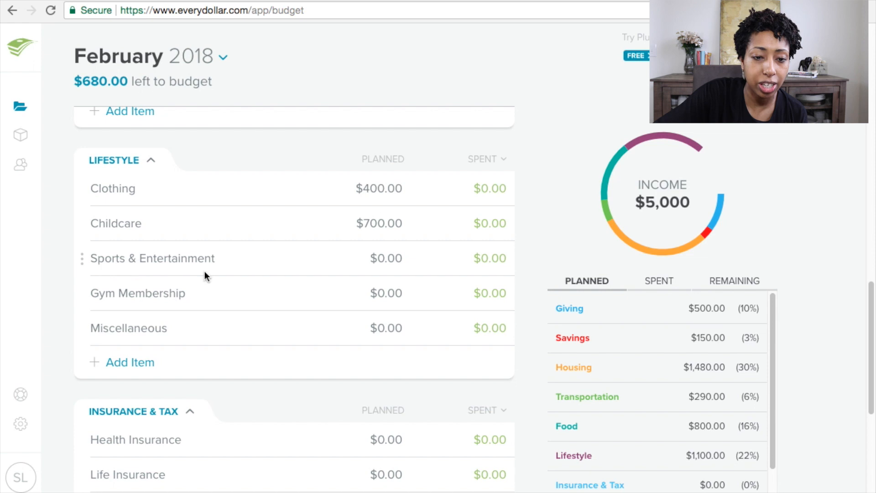
Step: Plan $70 for Sports & Entertainment and delete the Gym Membership item
click(393, 255)
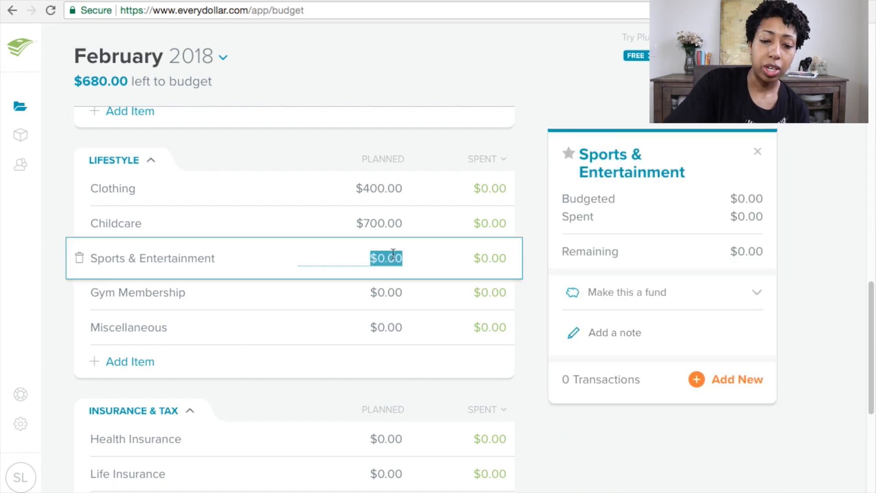
text(70)
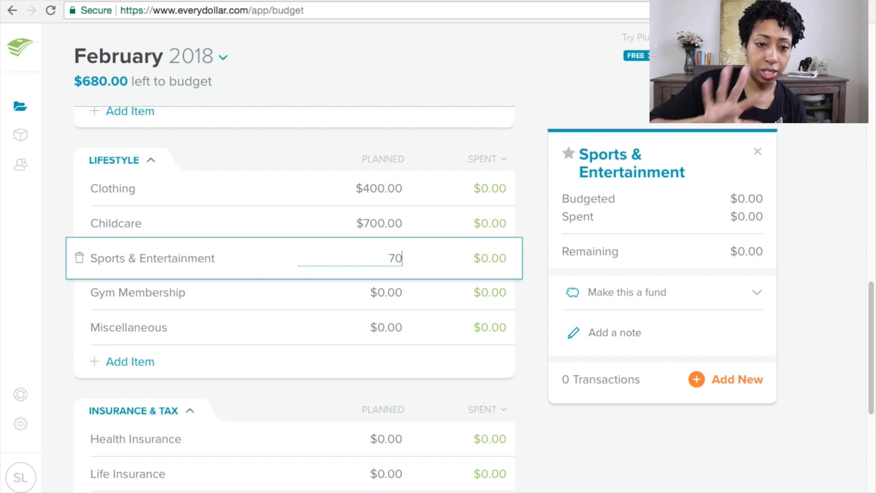
key(Tab)
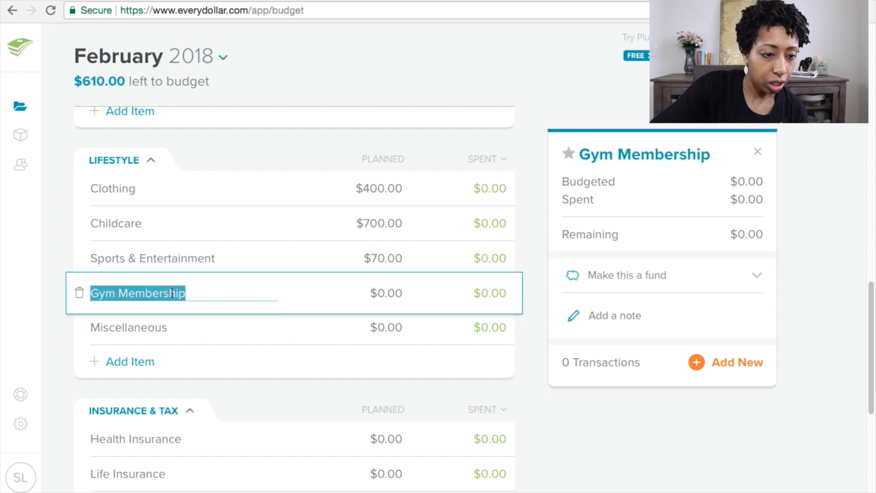
click(78, 295)
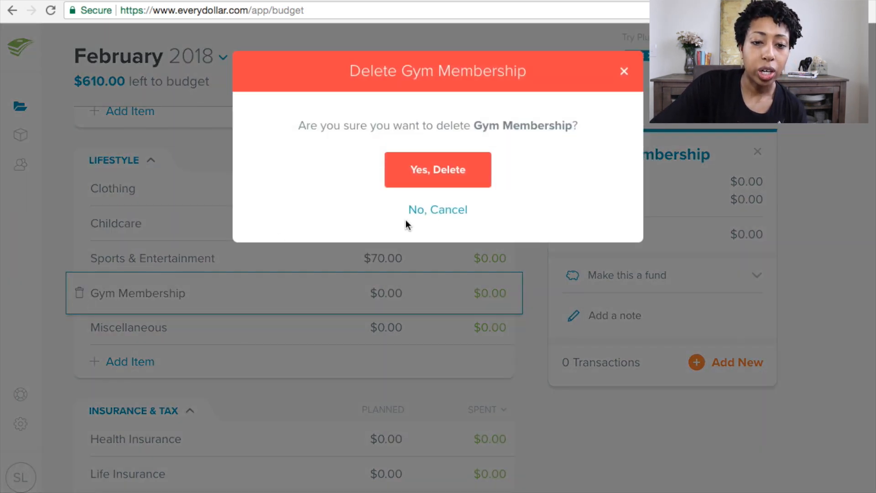
click(448, 172)
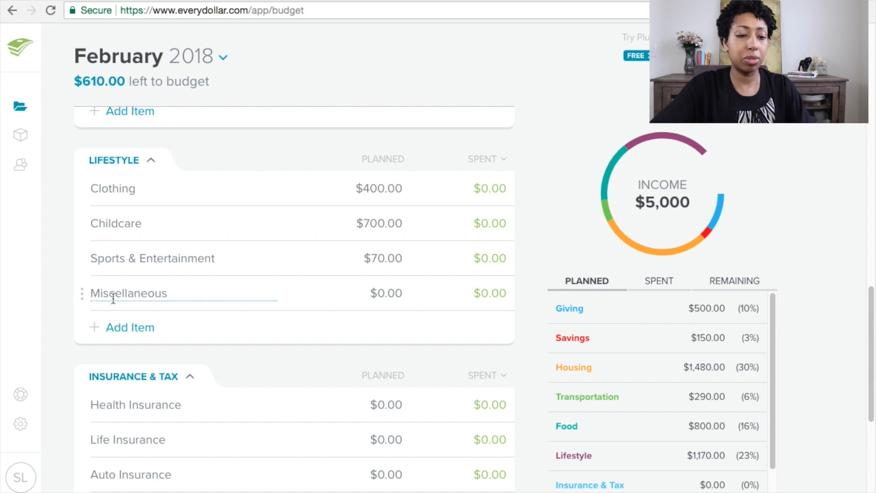
Step: Rename the Miscellaneous item to Blow Money and plan $200 for it
click(145, 293)
text(Bl)
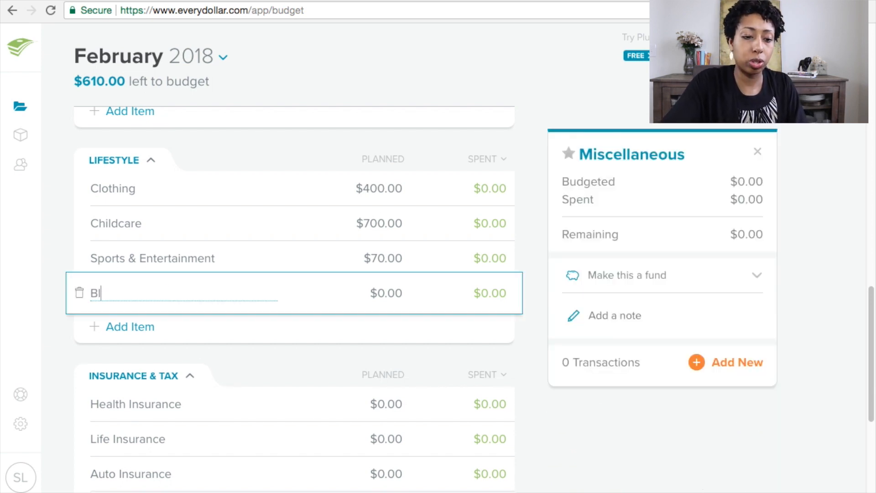
text(ow Money)
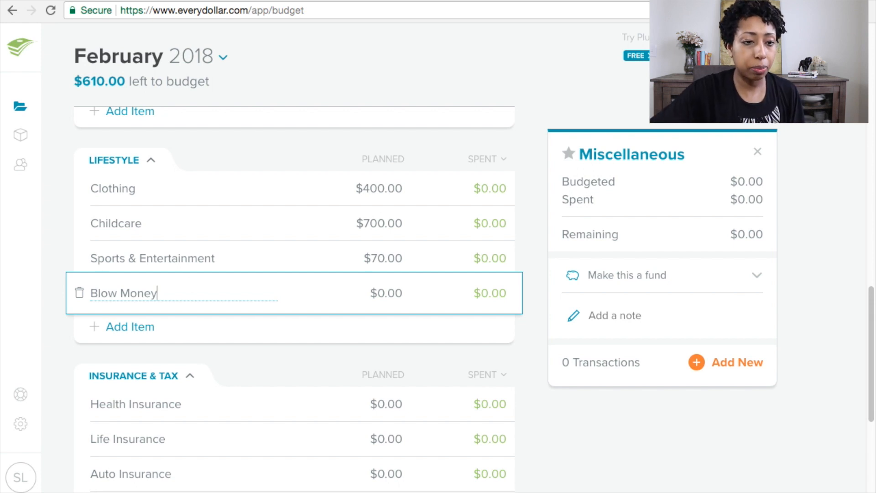
click(386, 287)
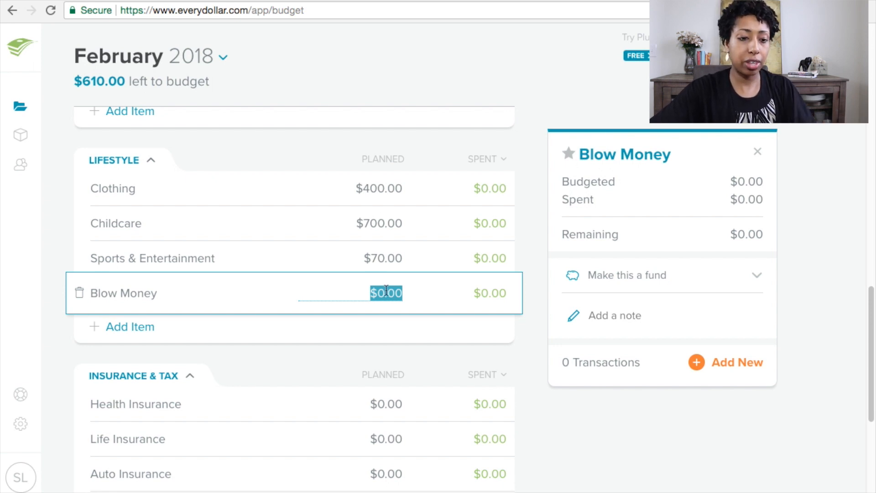
text(200)
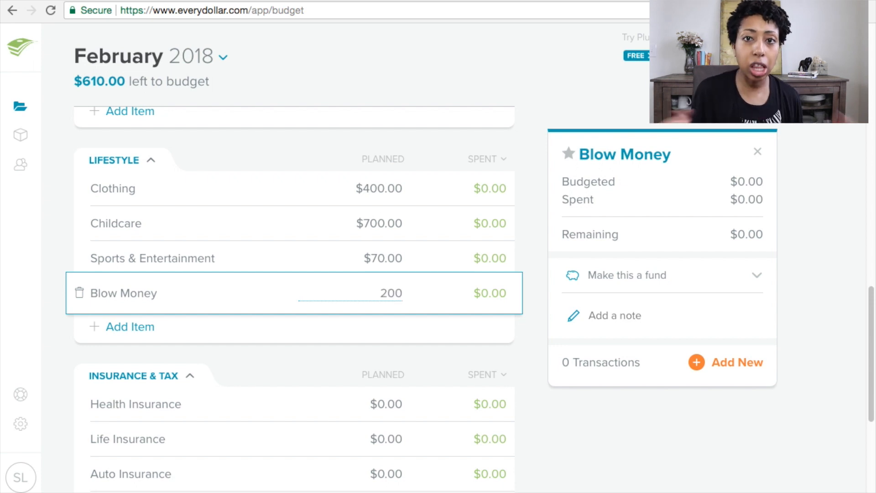
key(Tab)
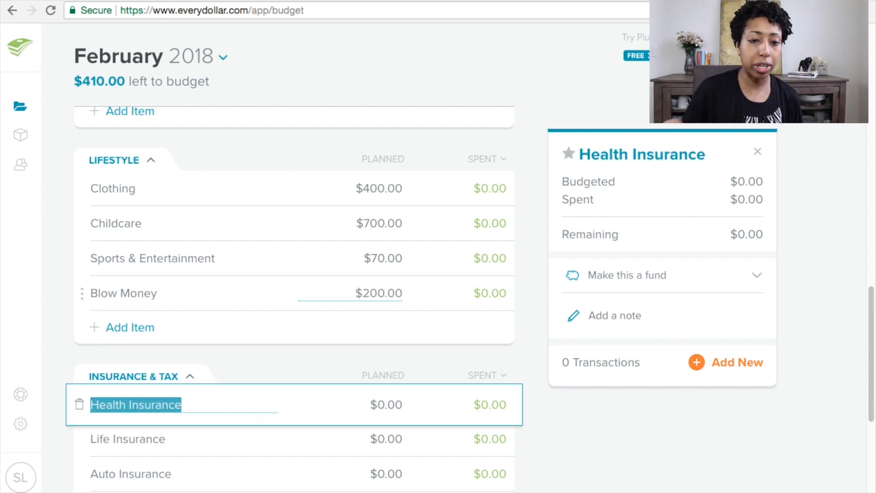
Step: Delete the Health Insurance item from the Insurance & Tax group
drag(866, 317, 866, 362)
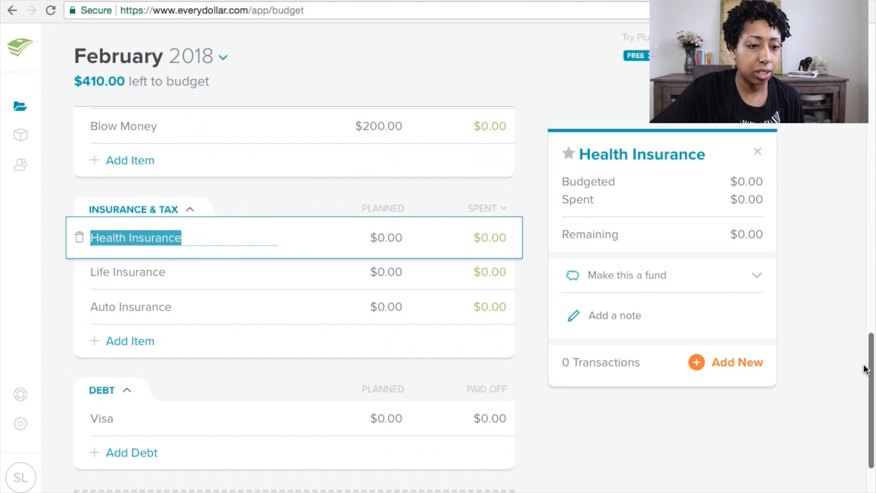
click(87, 234)
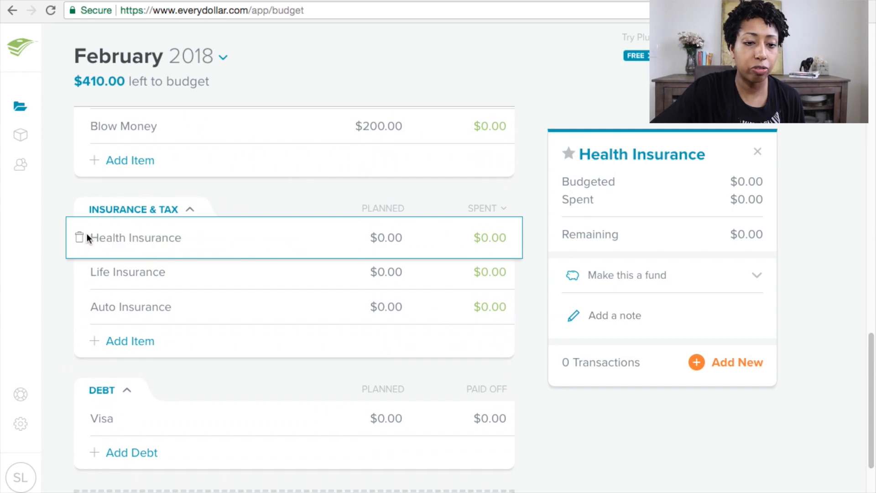
click(80, 239)
click(438, 164)
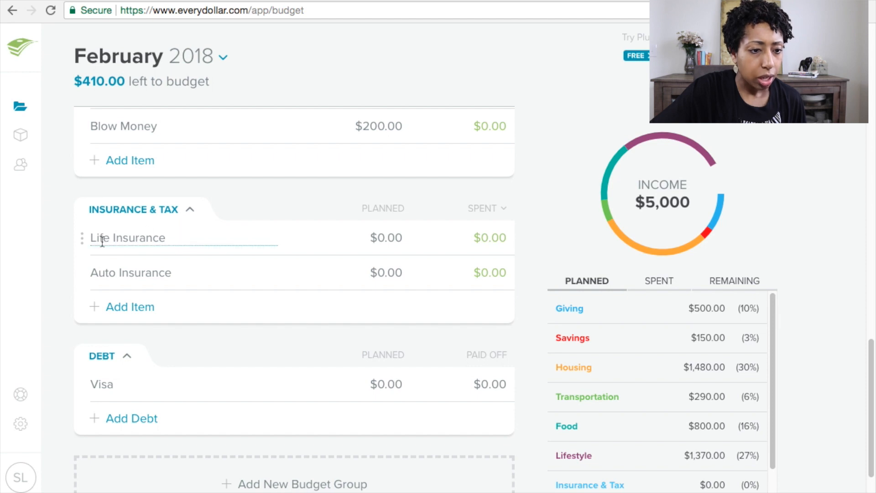
Step: Set the Life Insurance planned amount to $30
click(82, 245)
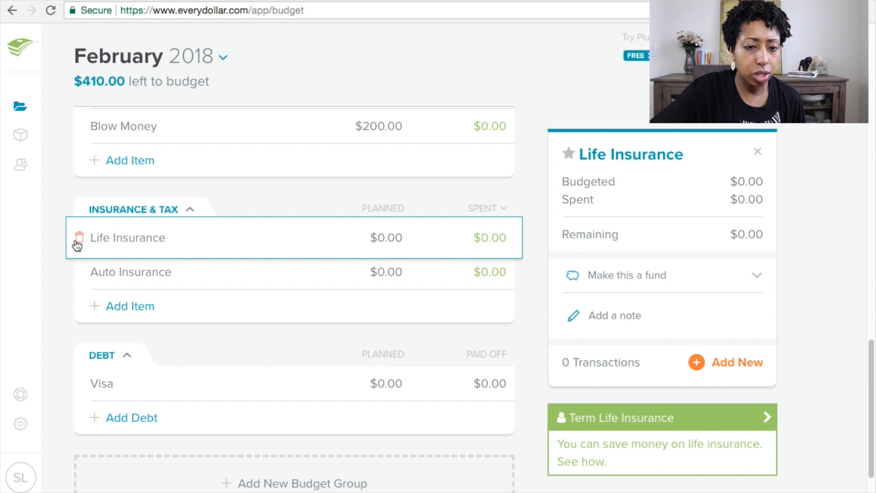
click(392, 234)
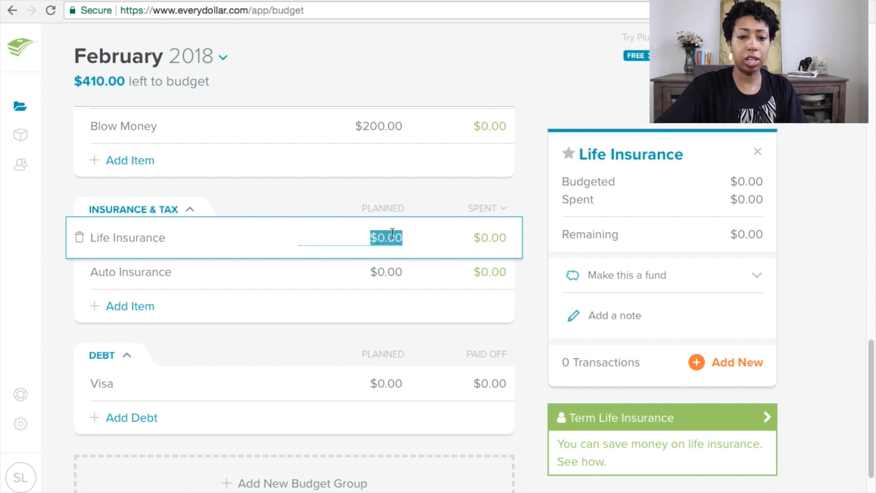
text(30)
key(Tab)
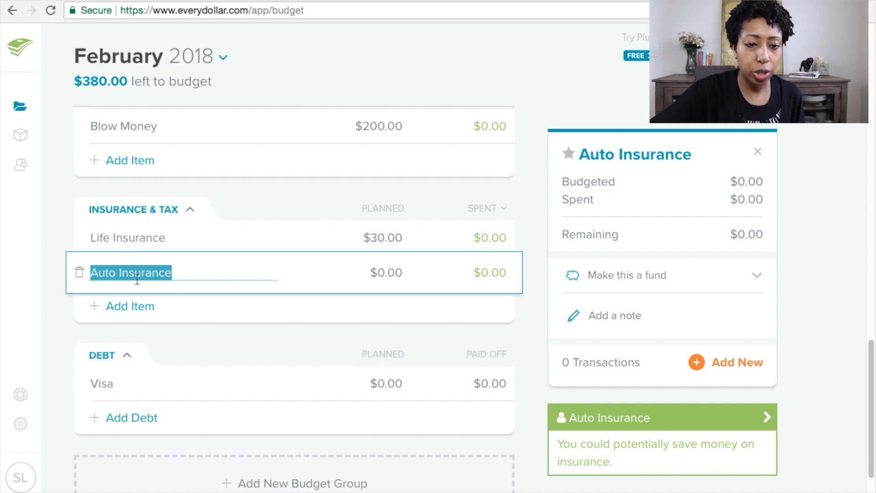
Step: Set the Auto Insurance planned amount to $150
click(391, 274)
text(150)
key(Tab)
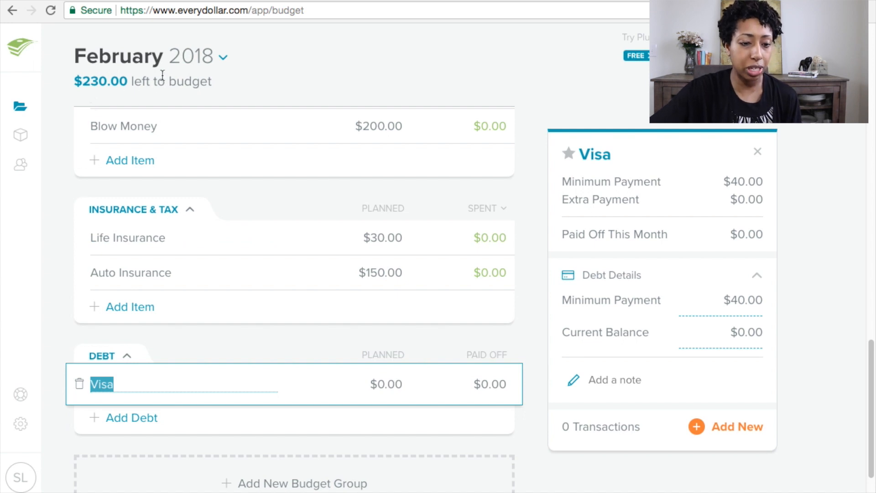
Step: Rename the Visa debt to Visa 1 and set its planned payment to $40
click(130, 383)
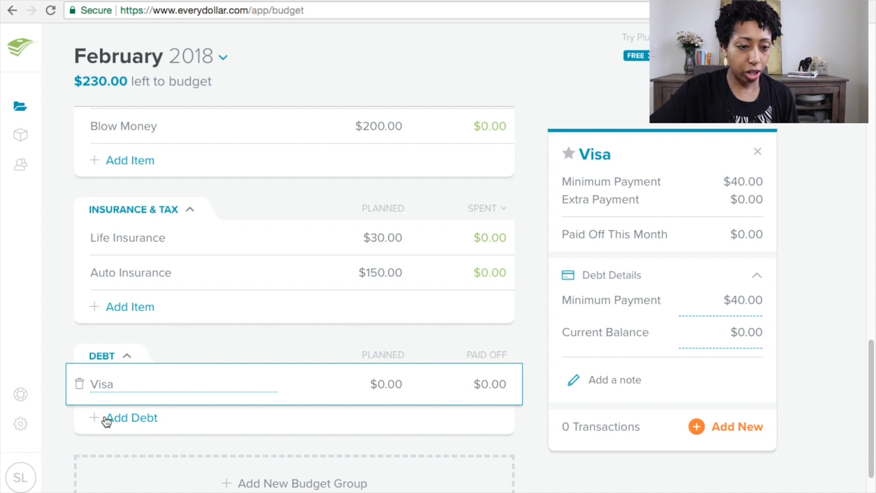
text(1)
click(393, 383)
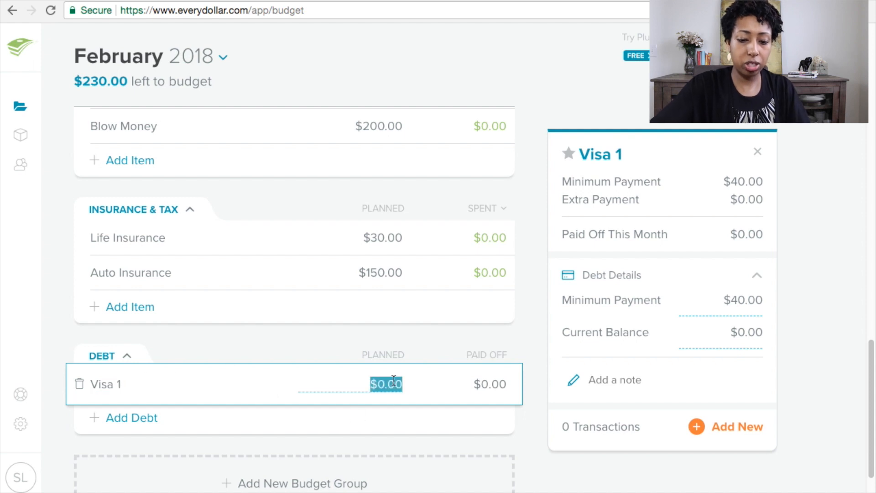
text(40)
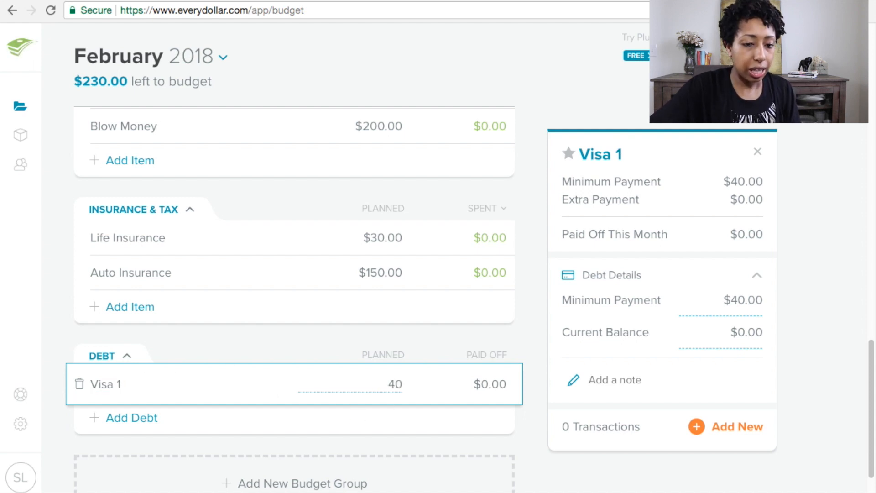
double_click(401, 380)
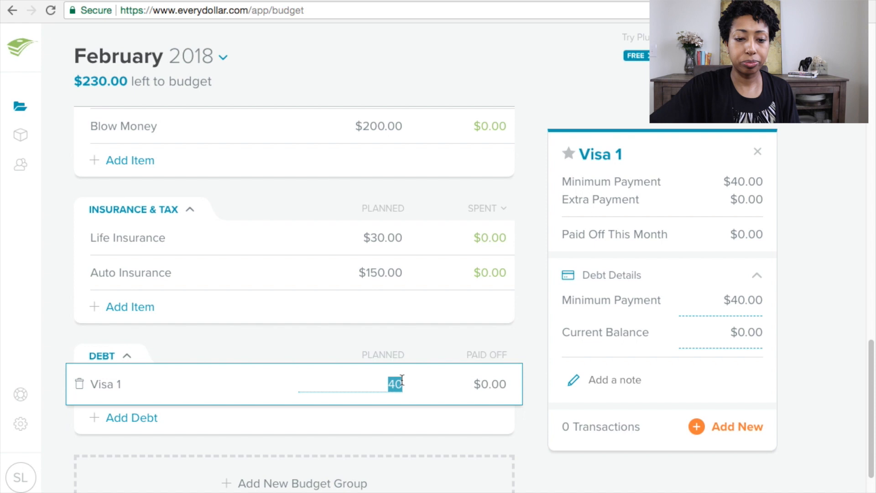
key(Return)
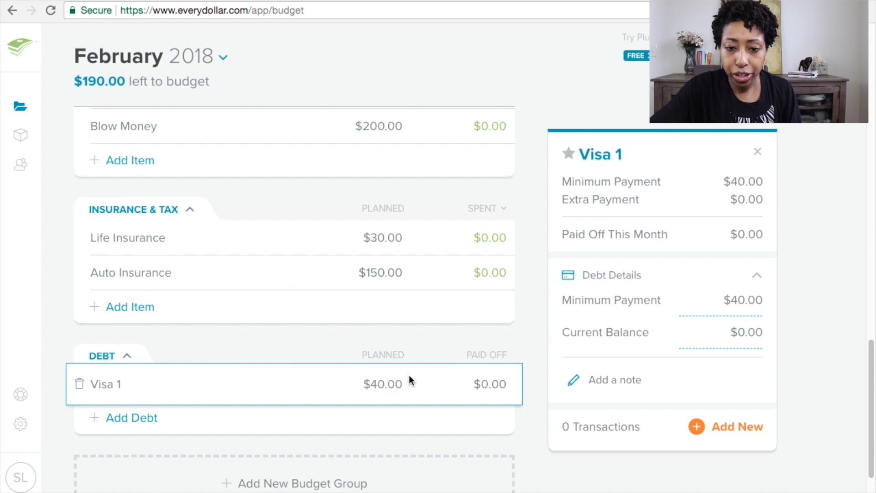
Step: Set Visa 1's current balance to $1,000 and save it
click(736, 331)
text(10000)
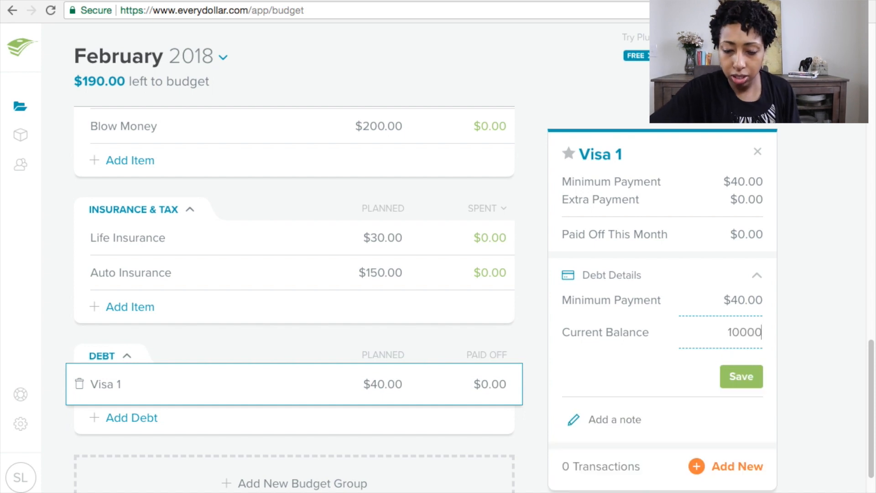
key(BackSpace)
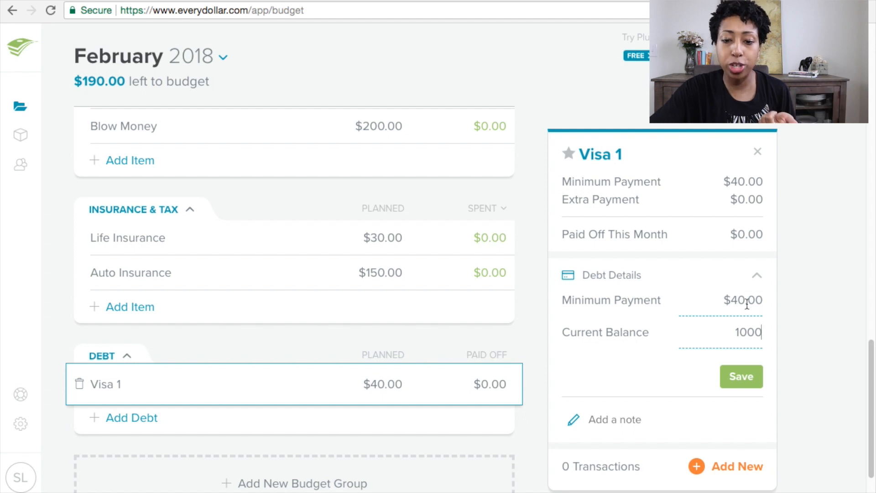
click(748, 376)
Step: Change Visa 1's planned payment to $50 and review its debt details
click(386, 384)
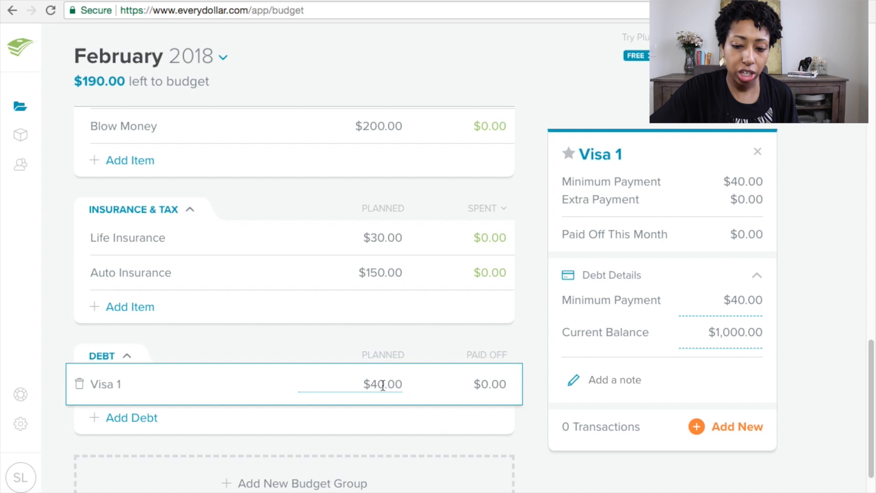
triple_click(386, 384)
key(BackSpace)
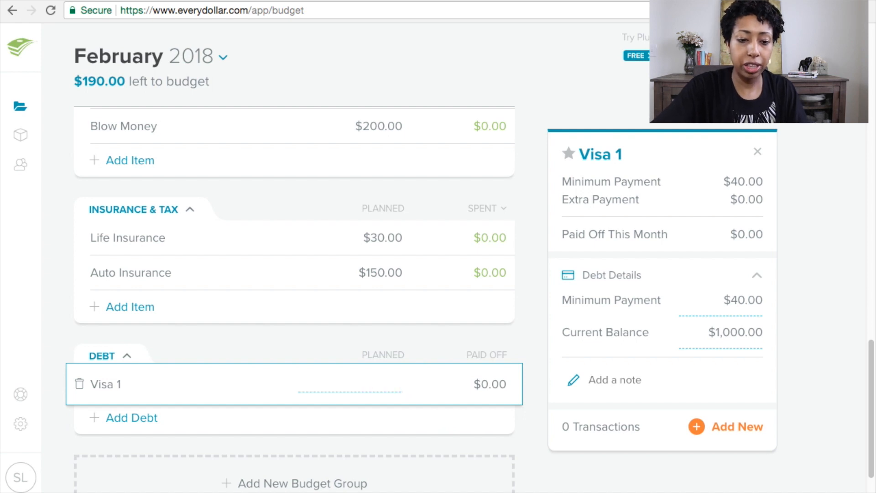
text(5000)
key(BackSpace)
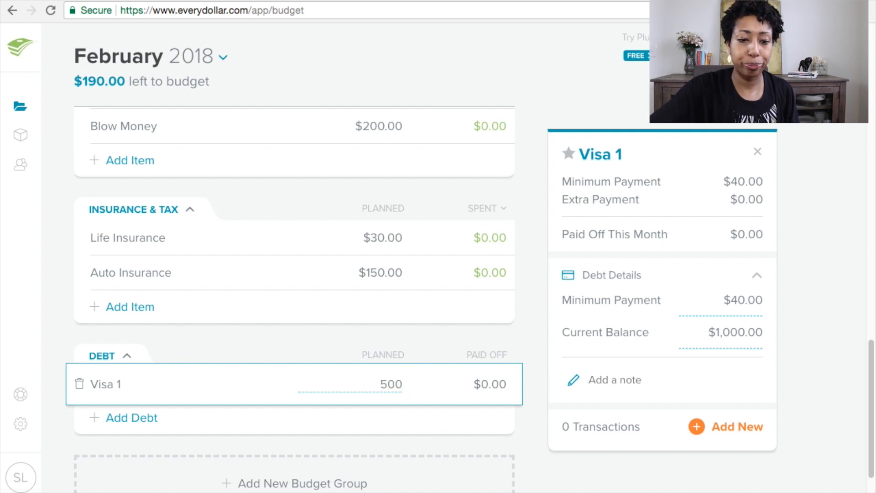
key(BackSpace)
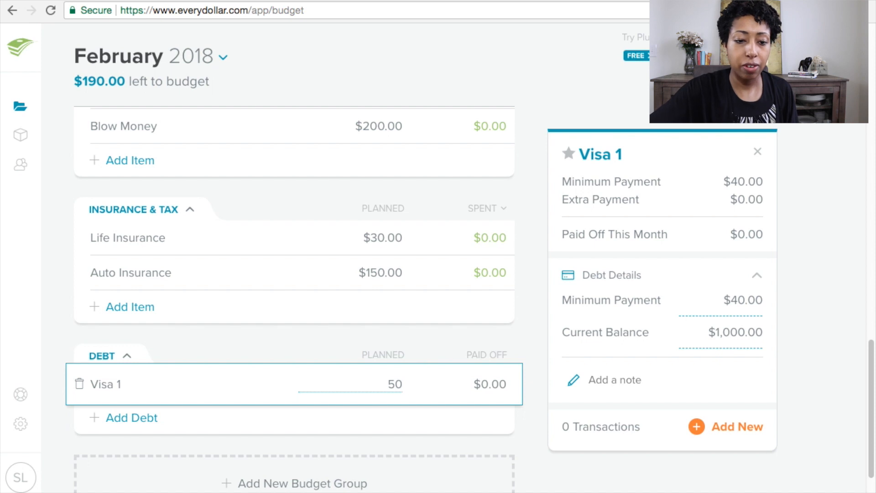
click(294, 358)
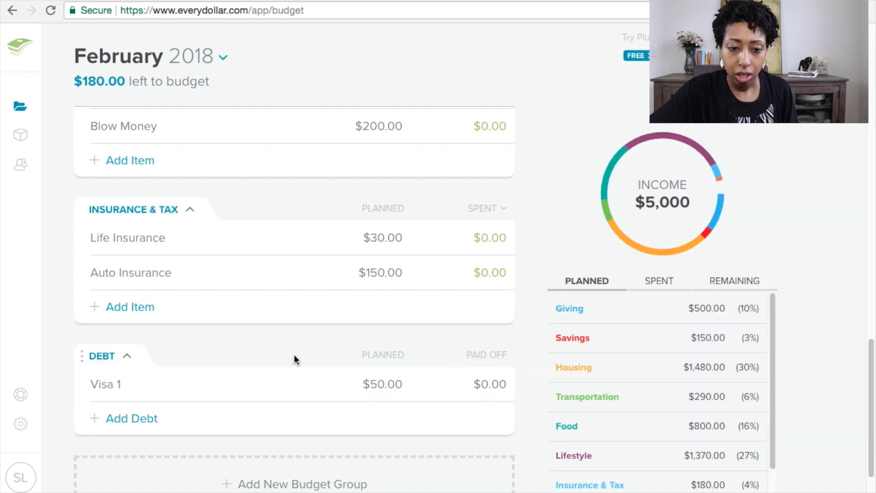
click(399, 373)
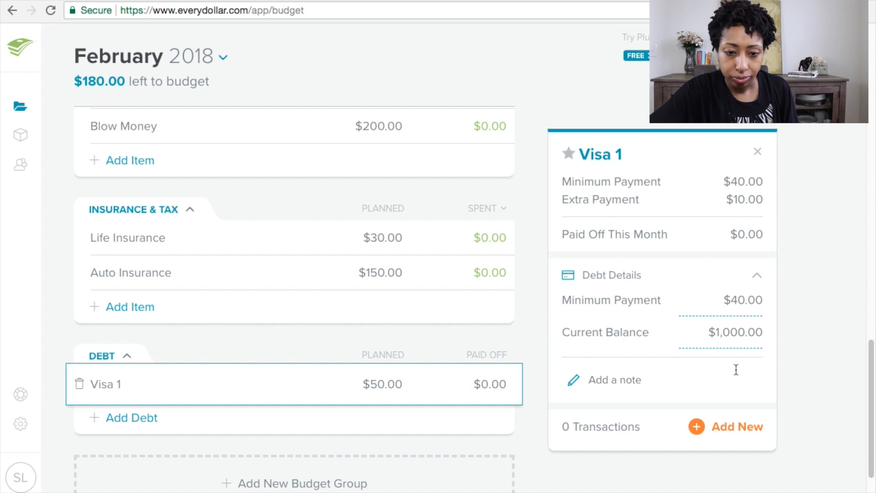
click(488, 349)
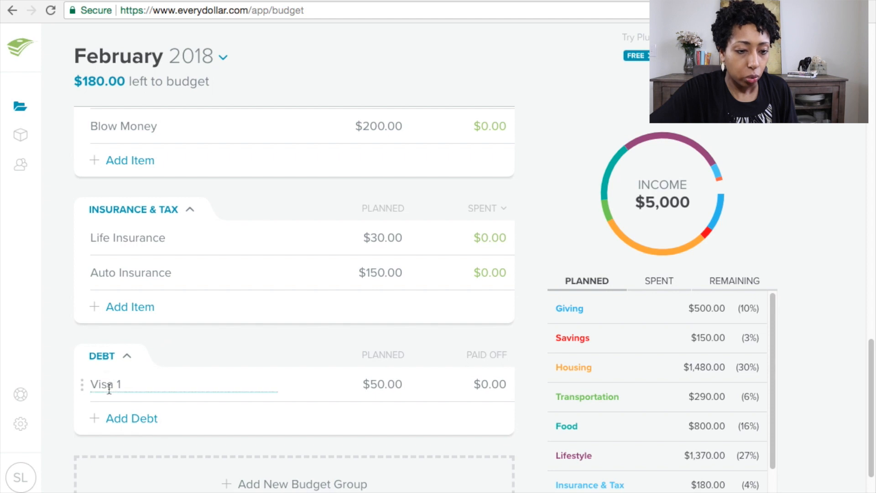
Step: Add a new debt named Visa 2 to the Debt group
click(129, 420)
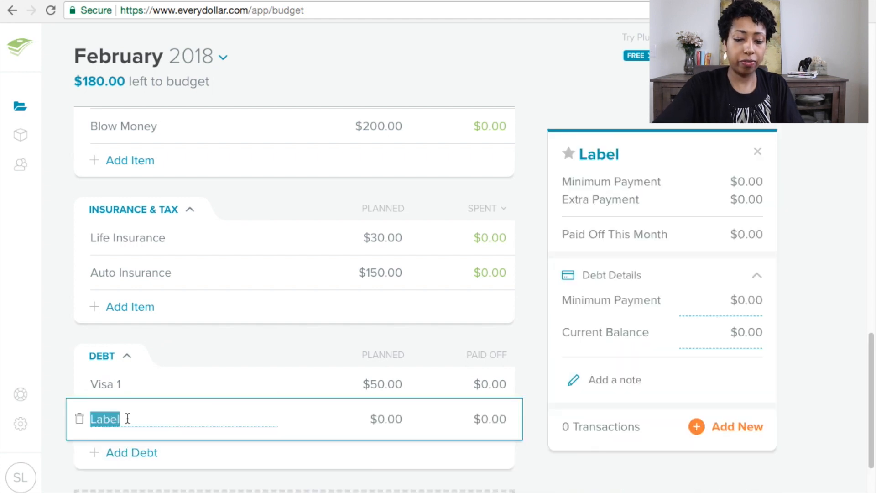
text(Vis)
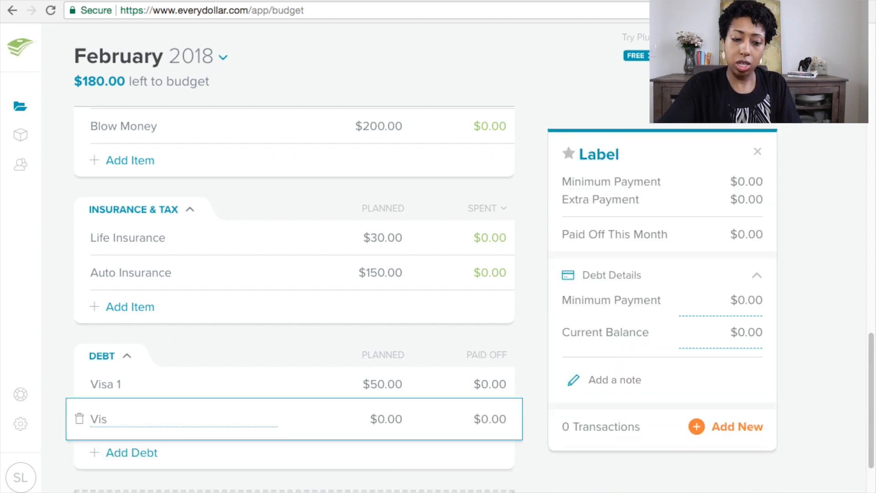
text(a 2)
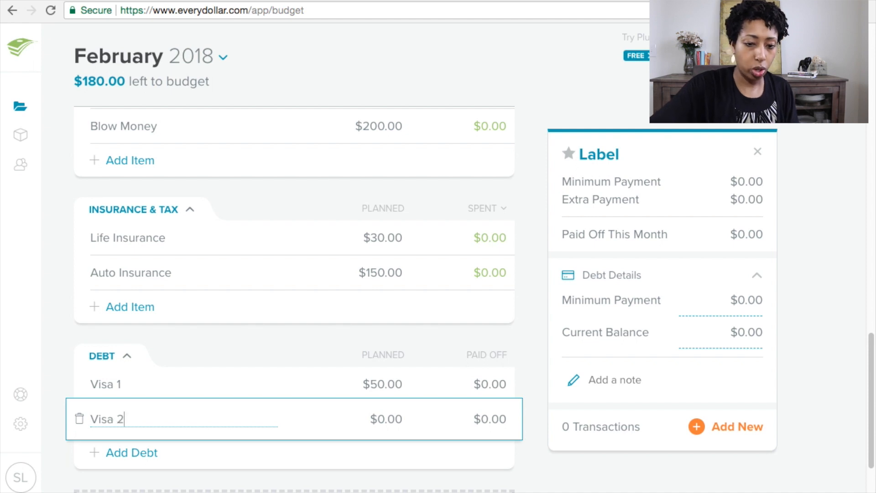
key(Tab)
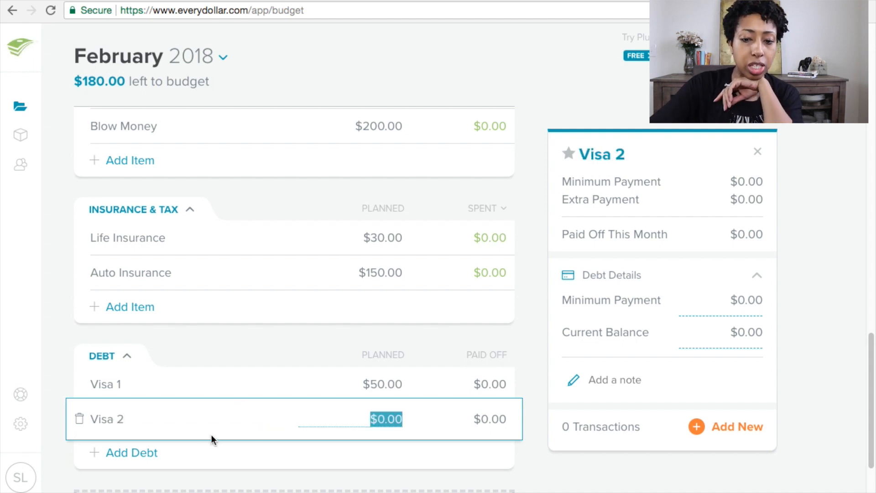
click(412, 414)
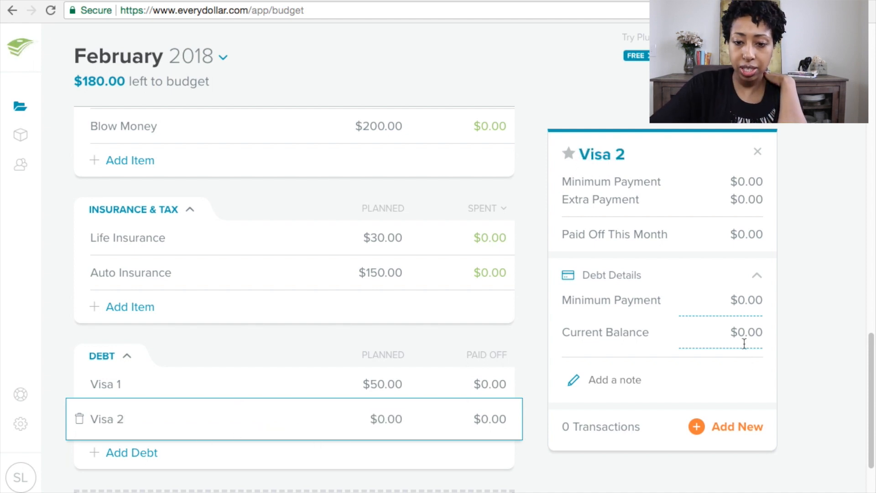
Step: Enter a $500 current balance and a $20 minimum payment for Visa 2
click(738, 326)
text(500)
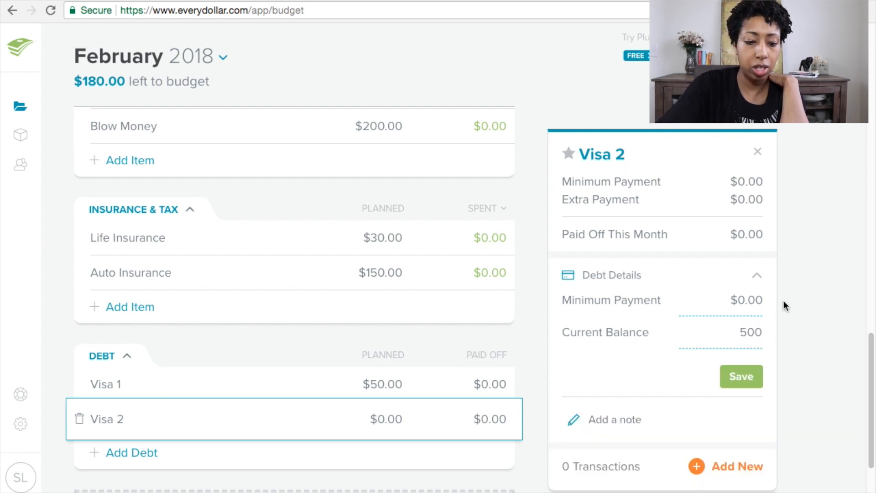
click(757, 298)
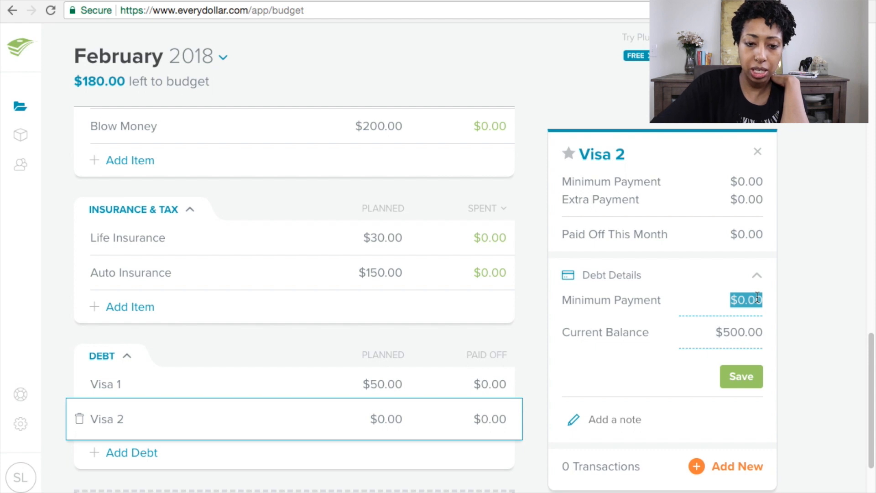
text(20)
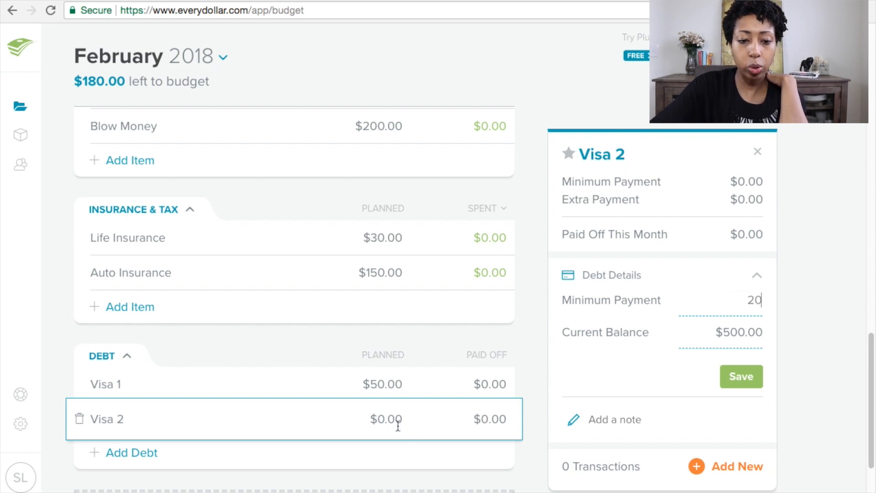
Step: Set Visa 2's planned payment to $30
click(397, 424)
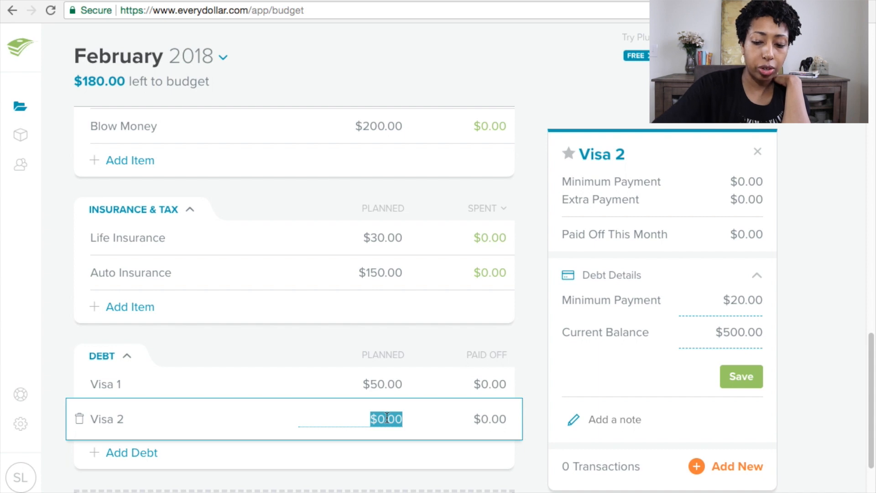
text(30)
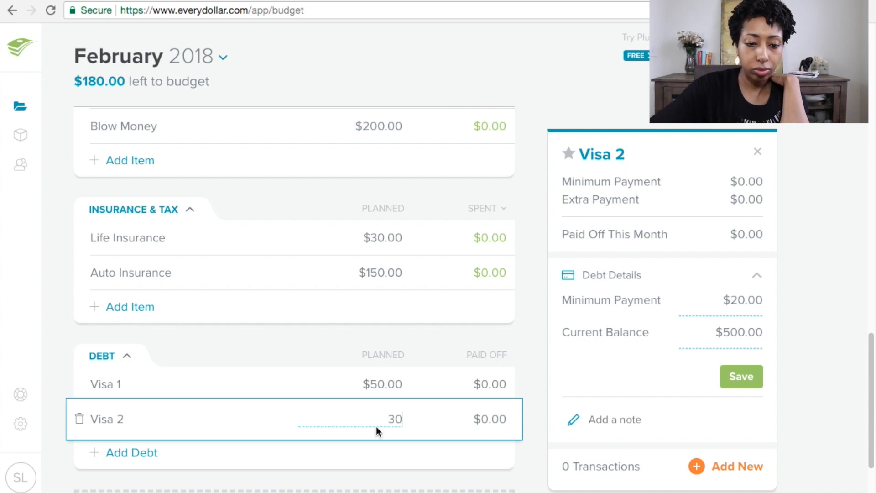
click(426, 416)
click(425, 383)
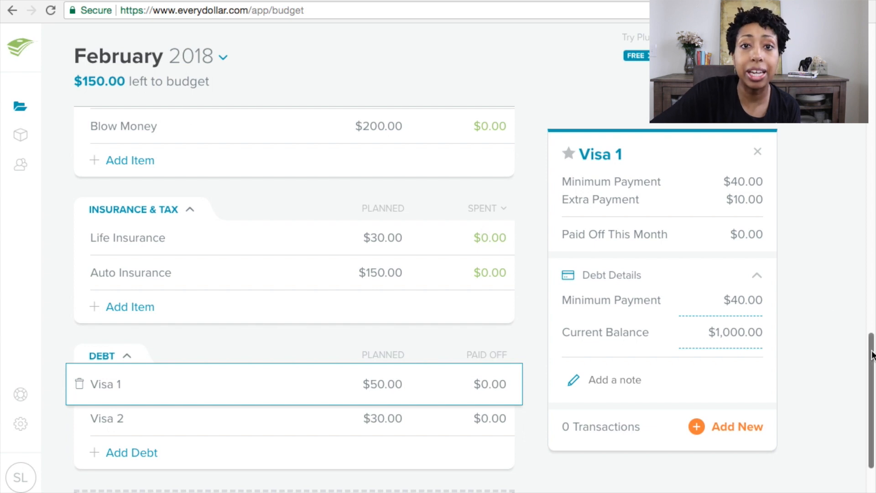
Step: Change Visa 2's planned payment to $180
mouse_move(871, 355)
mouse_down()
mouse_move(871, 336)
mouse_move(872, 349)
mouse_up()
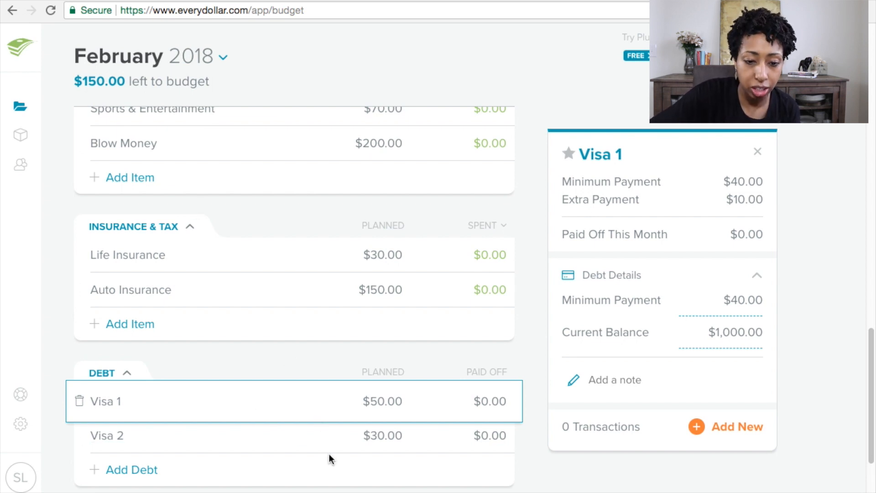
click(242, 433)
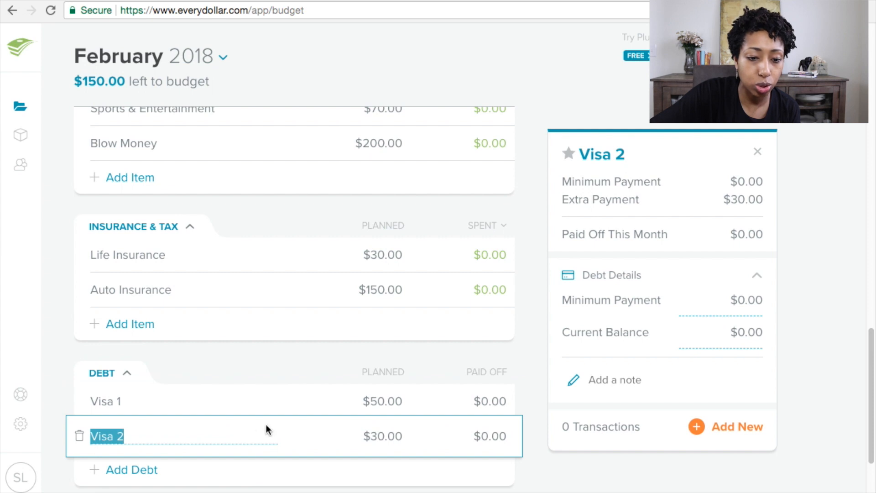
click(371, 436)
text(180)
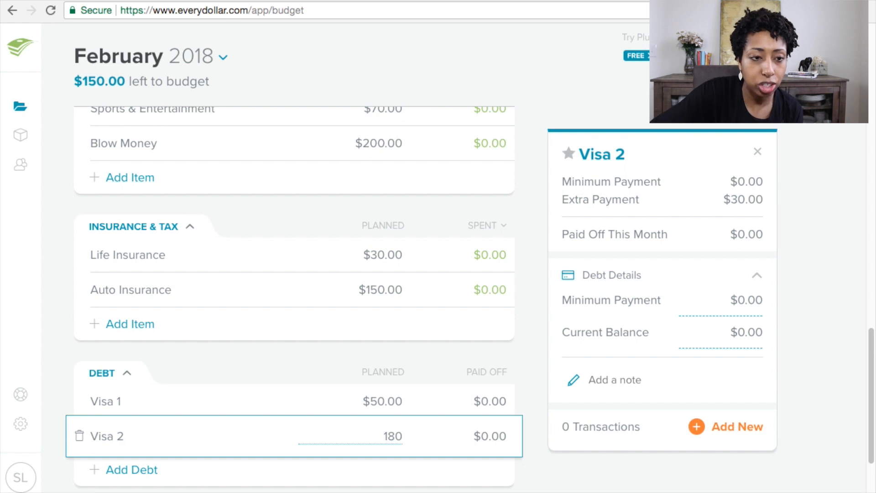
click(436, 390)
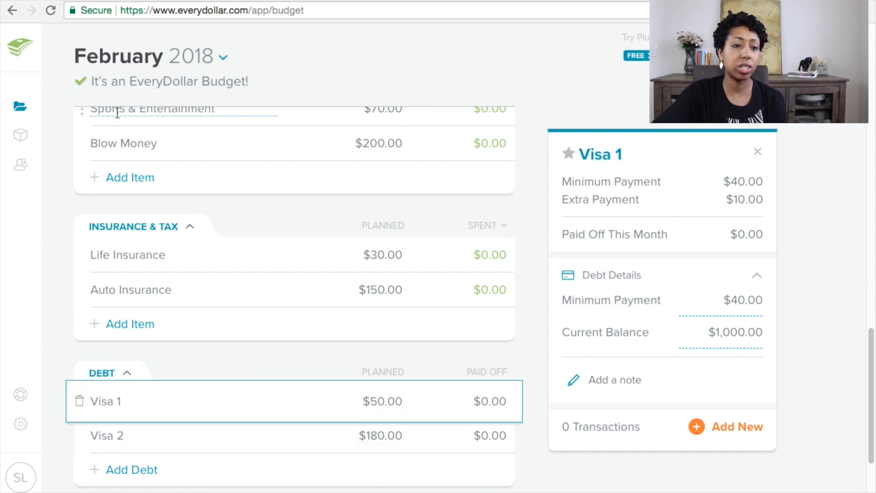